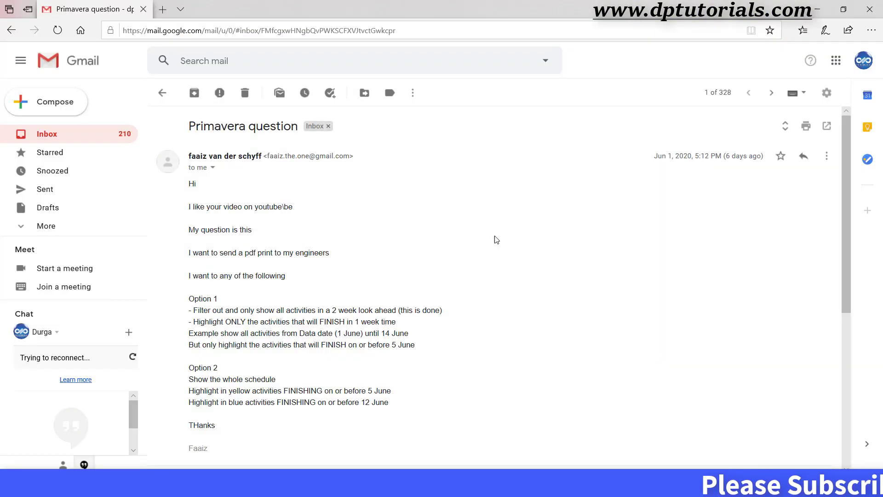
Inspect the CCNR Mech Ready Zone 1 and FR 1 milestones, then check the data date without rescheduling
{"action": "scroll", "coordinate": [487, 250], "scroll_direction": "down", "scroll_amount": 2}
{"action": "scroll", "coordinate": [460, 290], "scroll_direction": "up", "scroll_amount": 2}
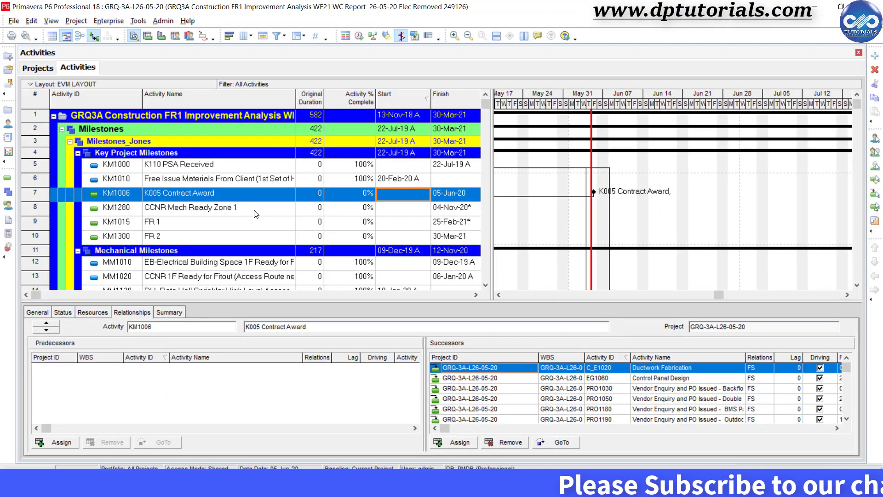
{"action": "left_click", "coordinate": [257, 209]}
{"action": "left_click", "coordinate": [255, 223]}
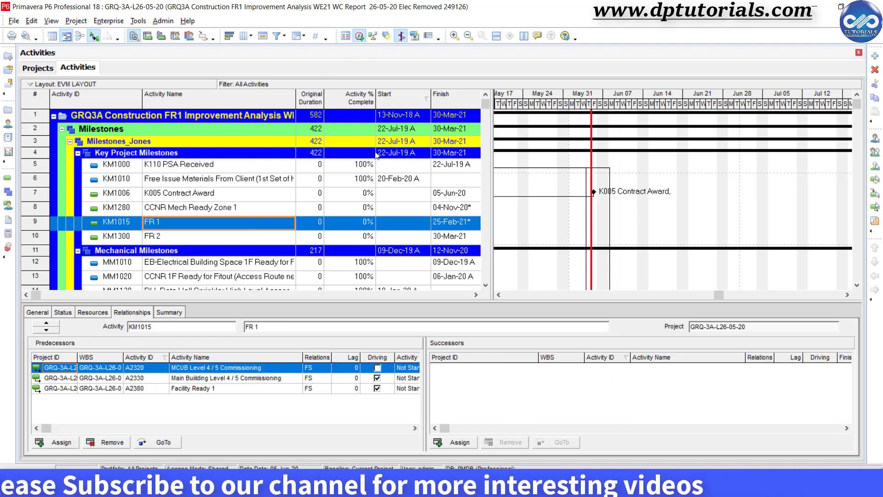
{"action": "left_click", "coordinate": [360, 37]}
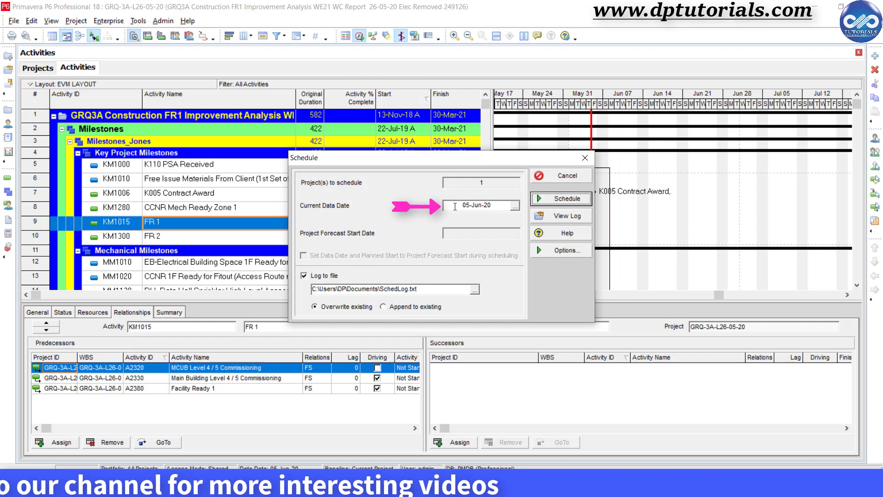
{"action": "left_click", "coordinate": [566, 178]}
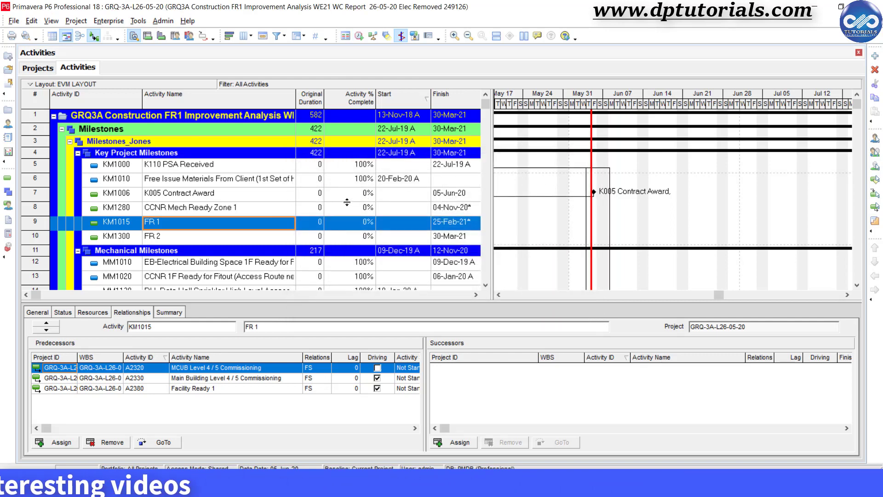
Create a new activity filter named '2 wks lookahead'
{"action": "left_click", "coordinate": [277, 37]}
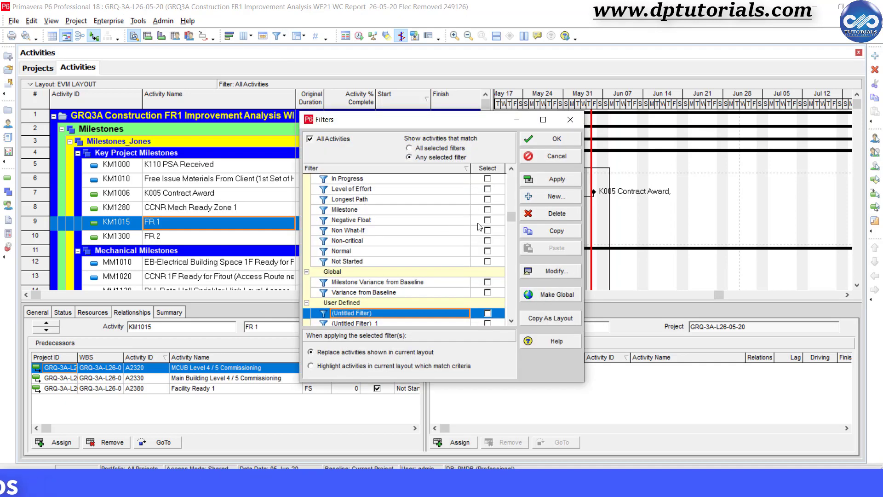
{"action": "left_click", "coordinate": [566, 197]}
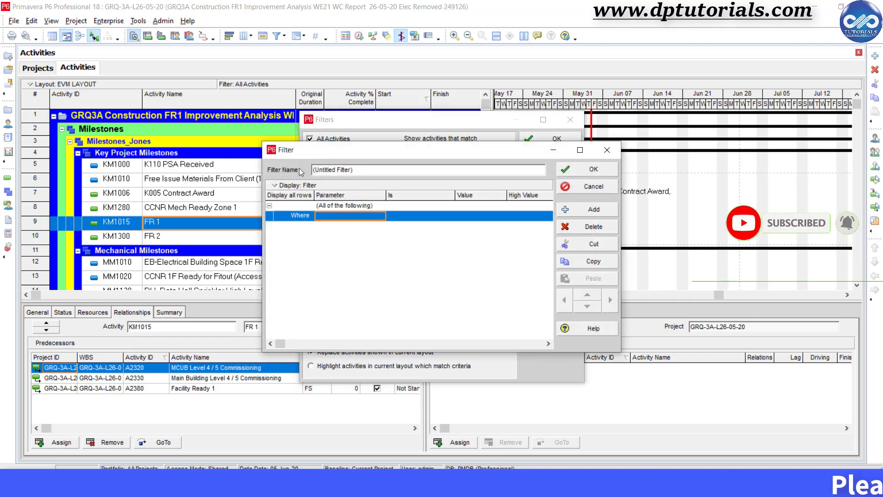
{"action": "type", "text": "2 wks"}
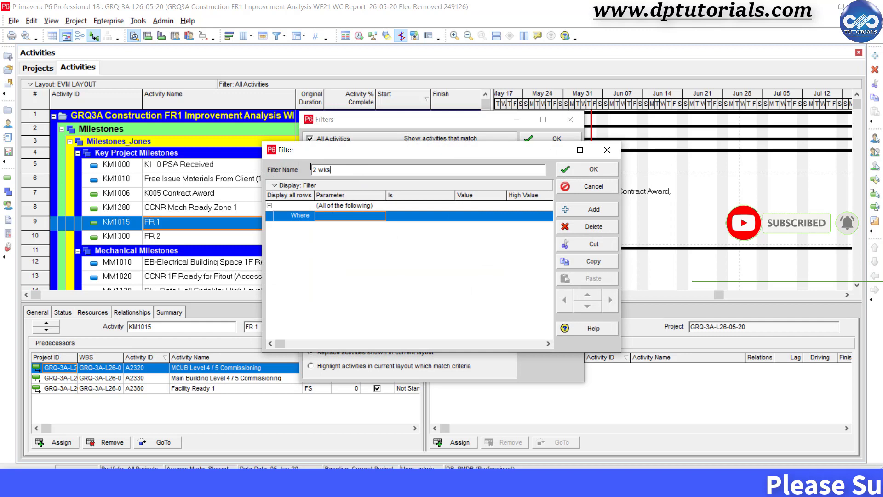
{"action": "type", "text": " lookahead"}
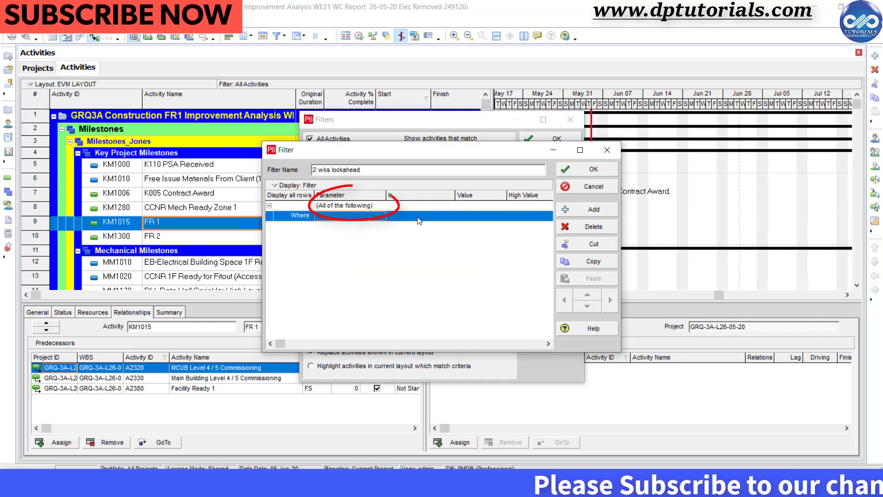
Add the first condition: Activity Status is not equal to Completed
{"action": "left_click", "coordinate": [379, 218]}
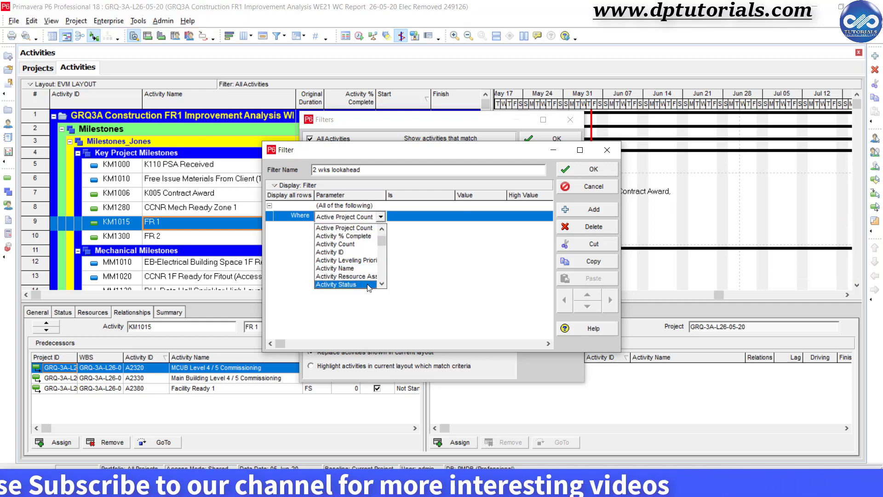
{"action": "left_click", "coordinate": [345, 285]}
{"action": "left_click", "coordinate": [436, 218]}
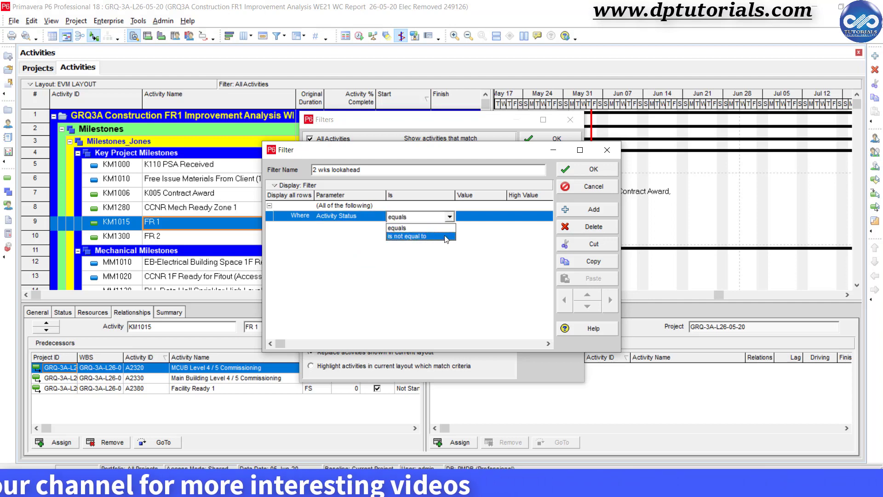
{"action": "left_click", "coordinate": [435, 228]}
{"action": "left_click", "coordinate": [481, 217]}
{"action": "left_click", "coordinate": [481, 228]}
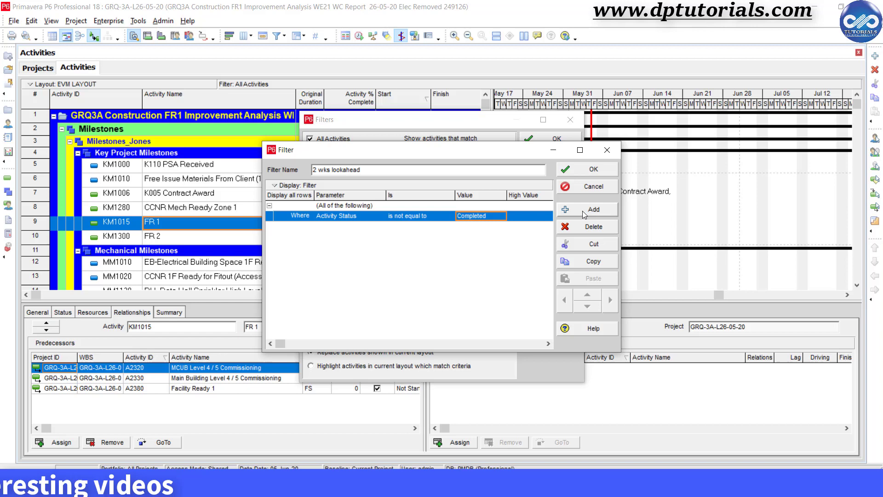
Add an 'Any of the following' group holding a new condition on Start
{"action": "left_click", "coordinate": [611, 212]}
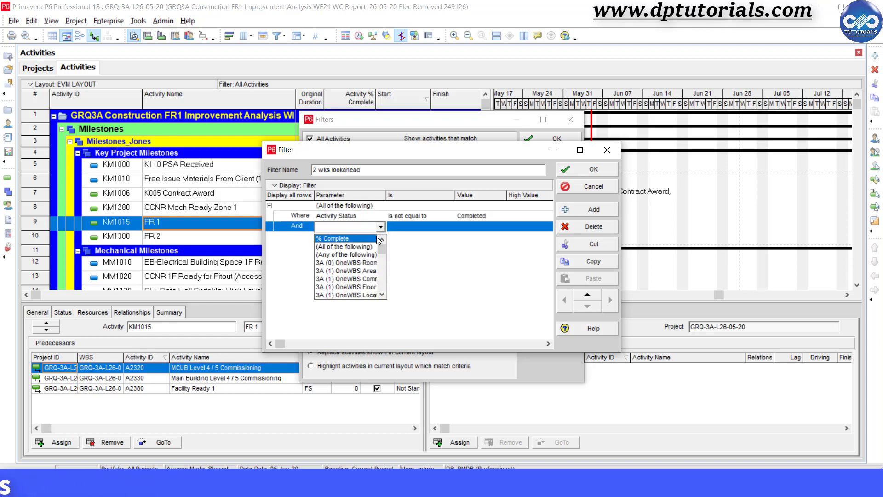
{"action": "left_click", "coordinate": [372, 255]}
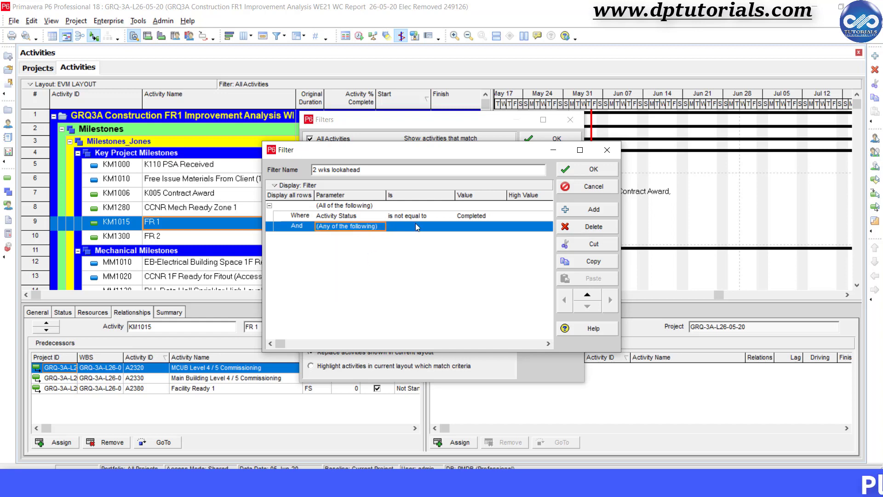
{"action": "left_click", "coordinate": [579, 212]}
{"action": "left_click", "coordinate": [380, 238]}
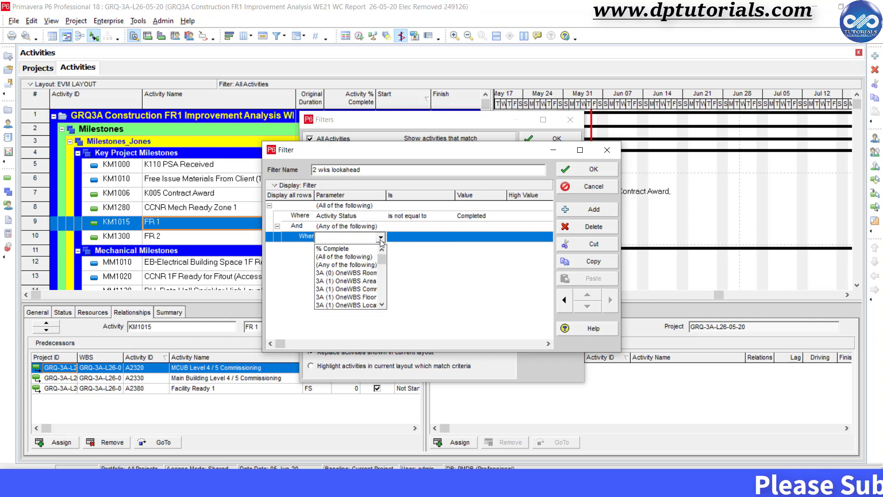
{"action": "key", "text": "Down"}
{"action": "key", "text": "Down"}
{"action": "key", "text": "Down"}
{"action": "key", "text": "Down"}
{"action": "key", "text": "Down"}
{"action": "key", "text": "Down"}
{"action": "key", "text": "Down"}
{"action": "key", "text": "Down"}
{"action": "key", "text": "Down"}
{"action": "key", "text": "Down"}
{"action": "key", "text": "Down"}
{"action": "key", "text": "Down"}
{"action": "key", "text": "Down"}
{"action": "key", "text": "Down"}
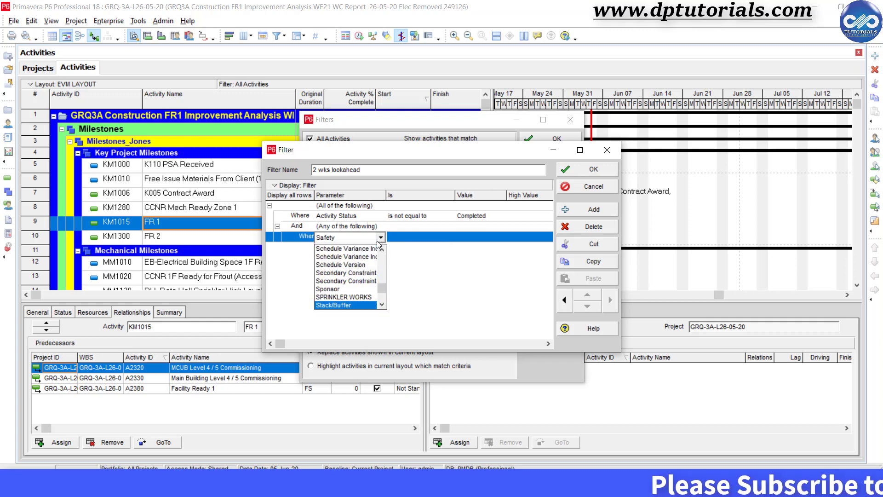
{"action": "key", "text": "Return"}
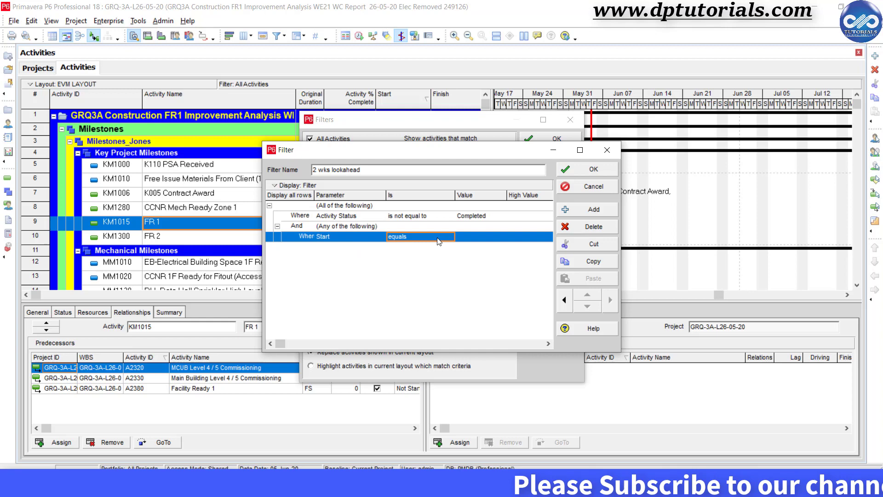
Make Start fall within the range DD to DD+14D
{"action": "left_click", "coordinate": [441, 238]}
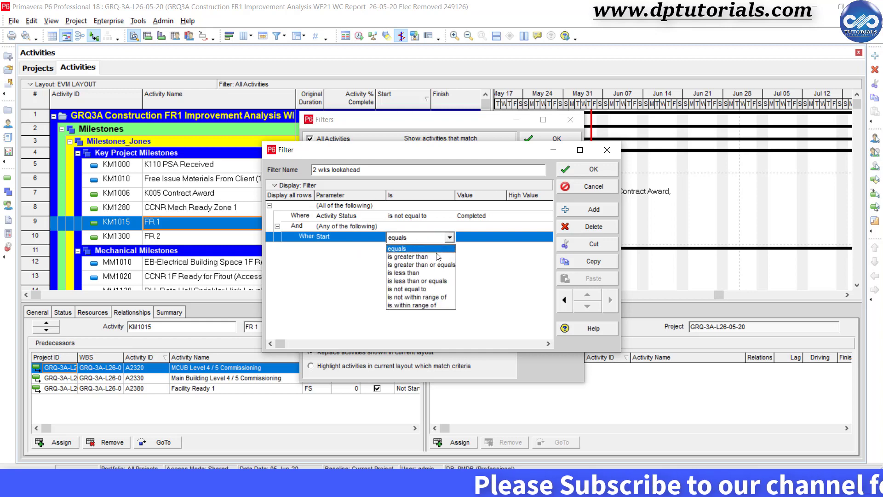
{"action": "left_click", "coordinate": [437, 305]}
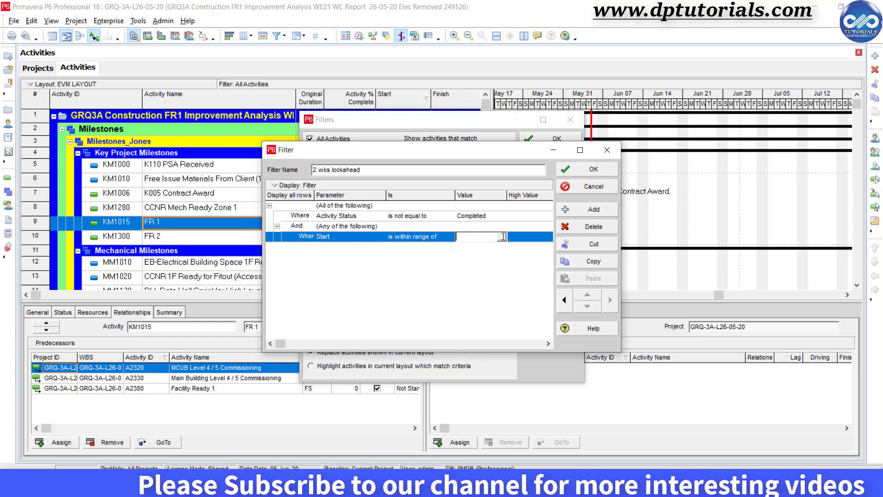
{"action": "left_click", "coordinate": [502, 237]}
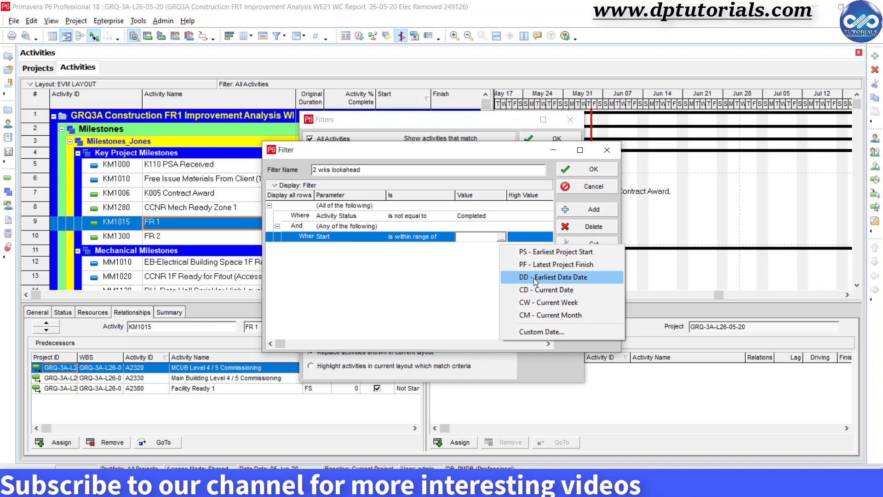
{"action": "left_click", "coordinate": [534, 276]}
{"action": "type", "text": "DD"}
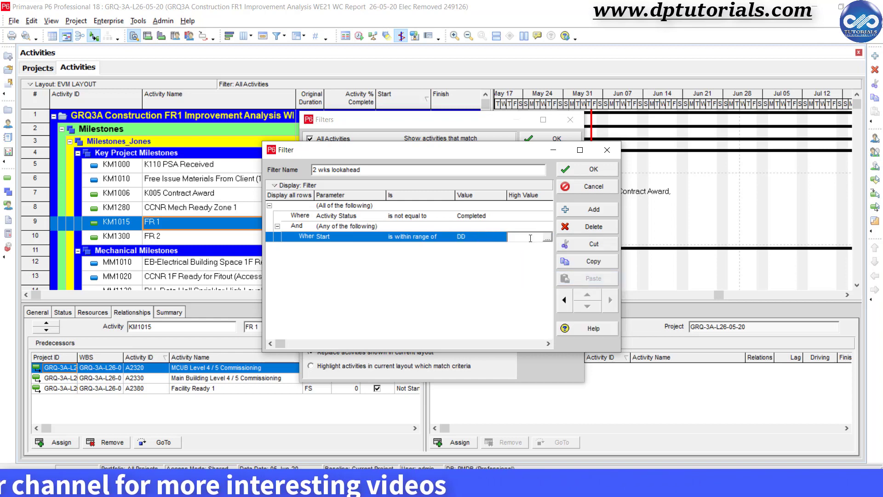
{"action": "type", "text": "+14D"}
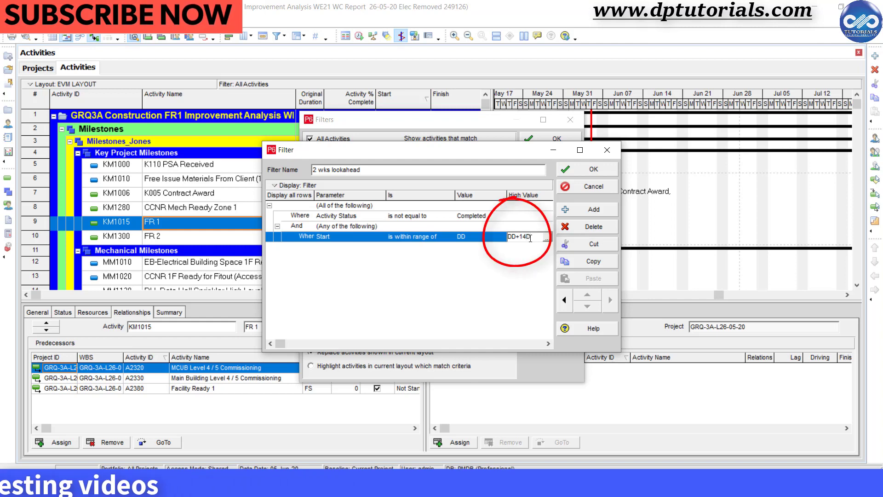
{"action": "key", "text": "Return"}
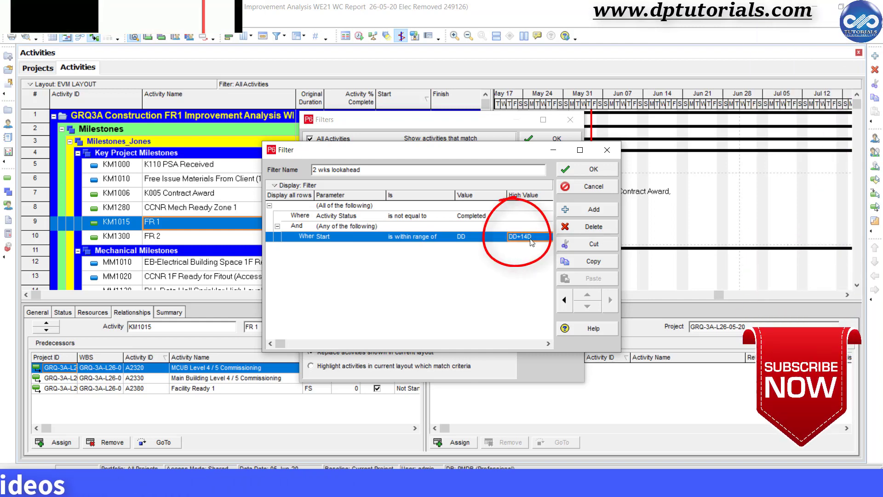
Add an any-of condition: Finish is within range of DD to DD+14D
{"action": "left_click", "coordinate": [606, 210]}
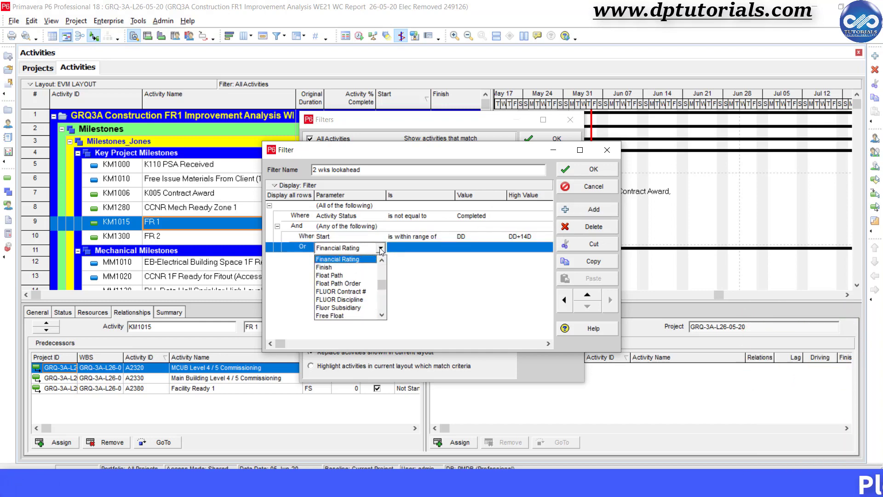
{"action": "left_click", "coordinate": [366, 267]}
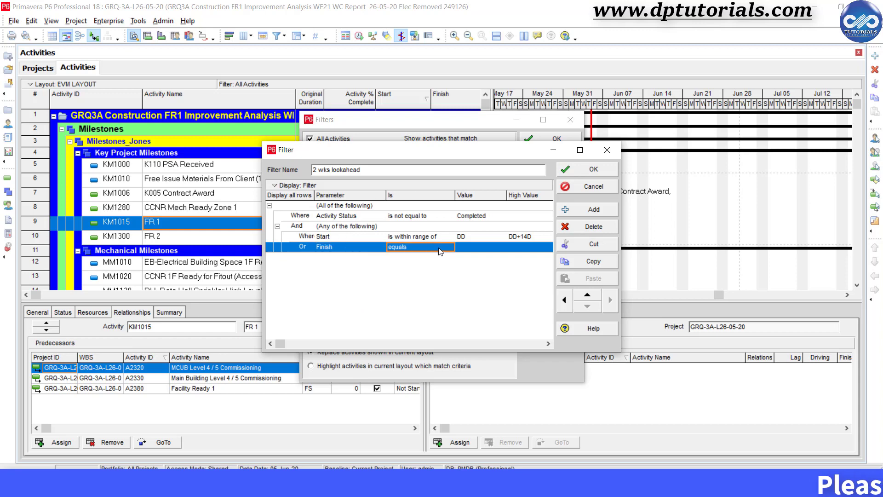
{"action": "left_click", "coordinate": [436, 315]}
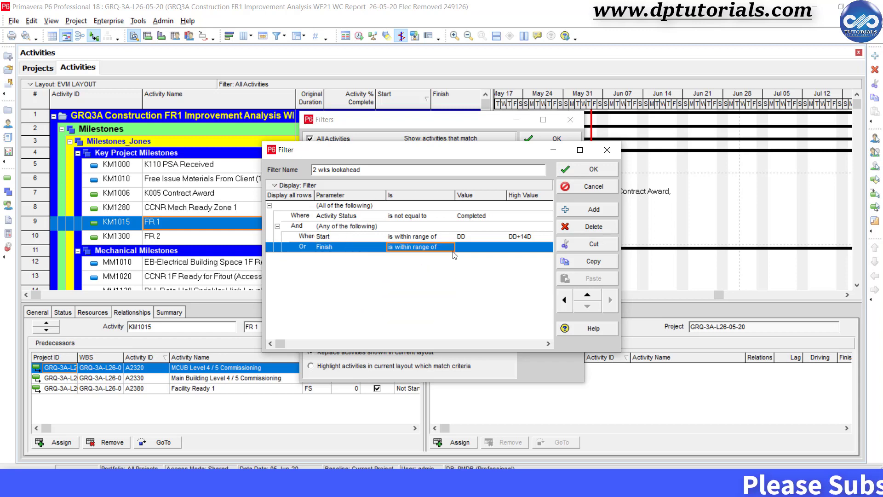
{"action": "left_click", "coordinate": [501, 249]}
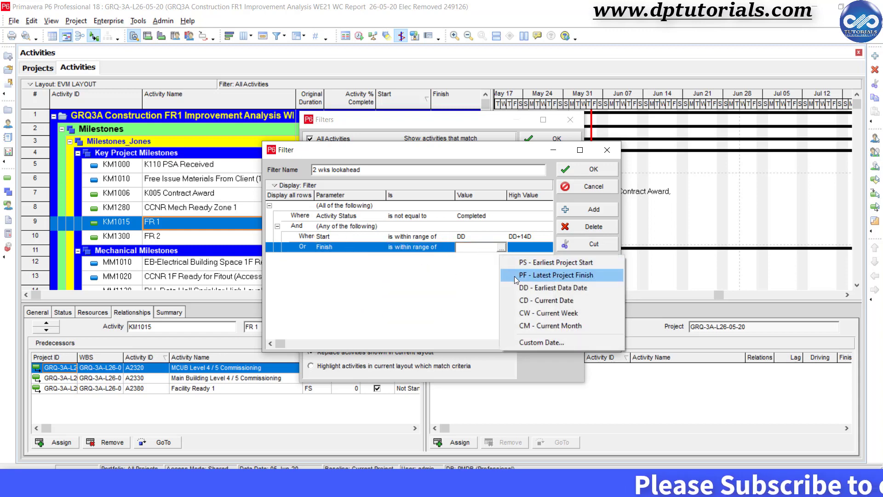
{"action": "left_click", "coordinate": [528, 285]}
{"action": "left_click", "coordinate": [524, 249]}
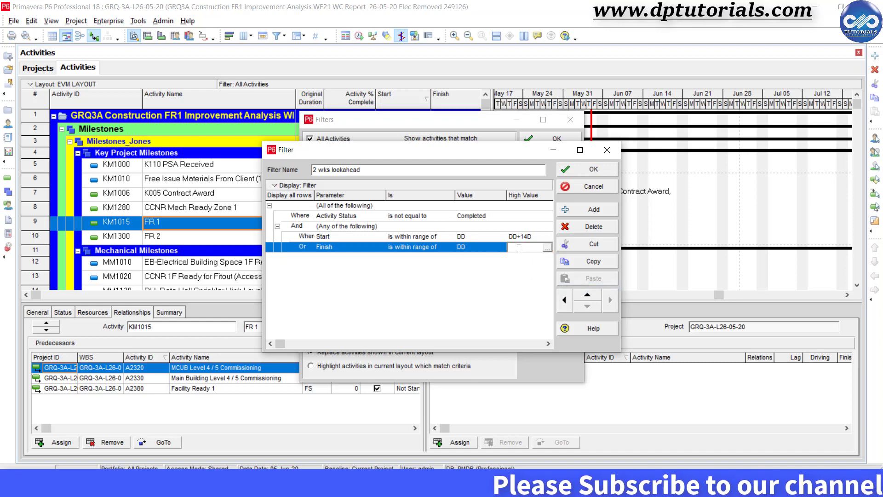
{"action": "type", "text": "DD"}
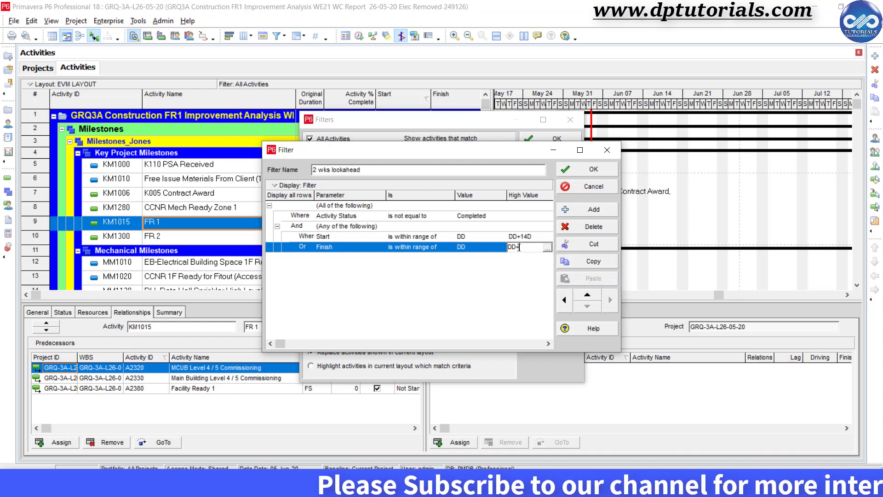
{"action": "type", "text": "+14D"}
{"action": "key", "text": "Return"}
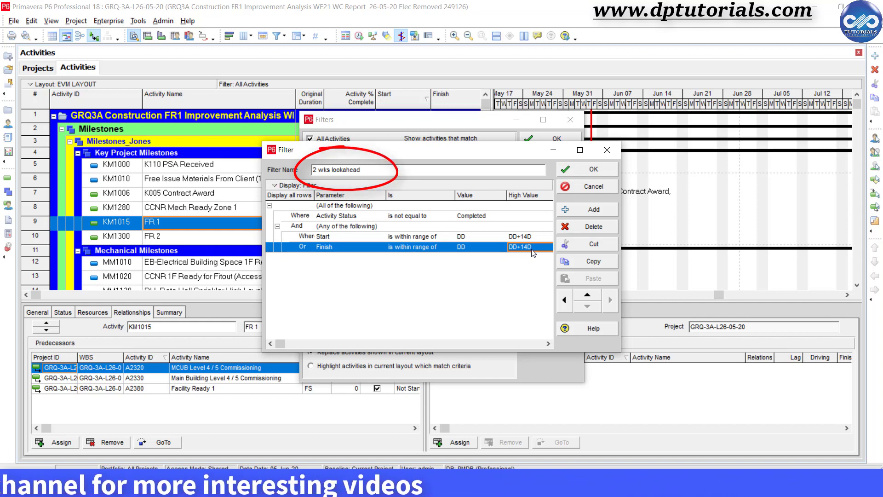
Save the 2 wks lookahead filter and start a new one named 'Finish in 1 wk'
{"action": "left_click", "coordinate": [595, 169]}
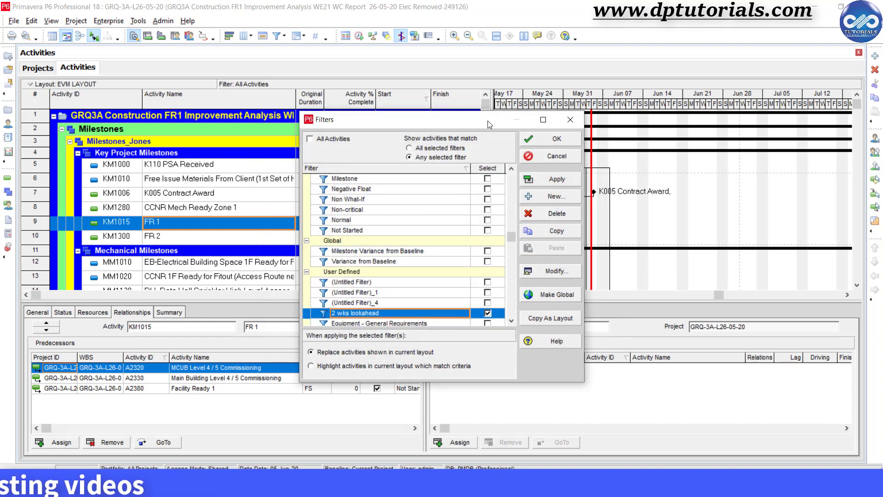
{"action": "left_click_drag", "start_coordinate": [488, 121], "coordinate": [603, 116]}
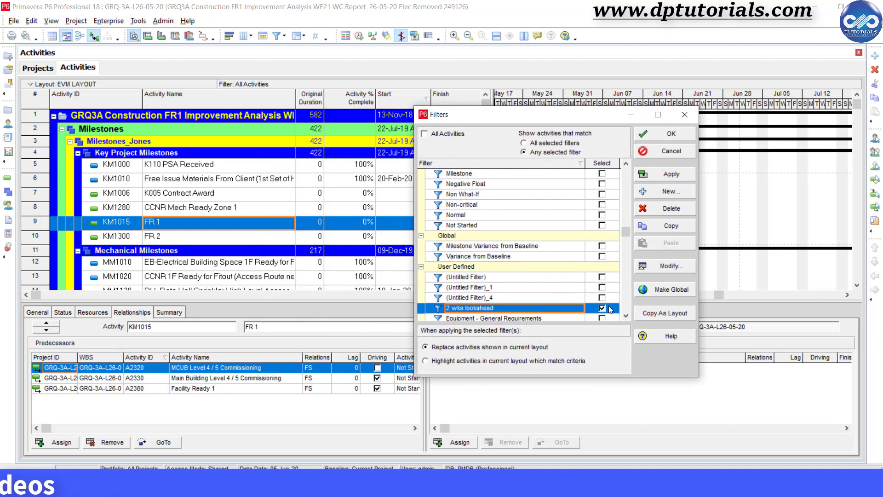
{"action": "left_click", "coordinate": [670, 193]}
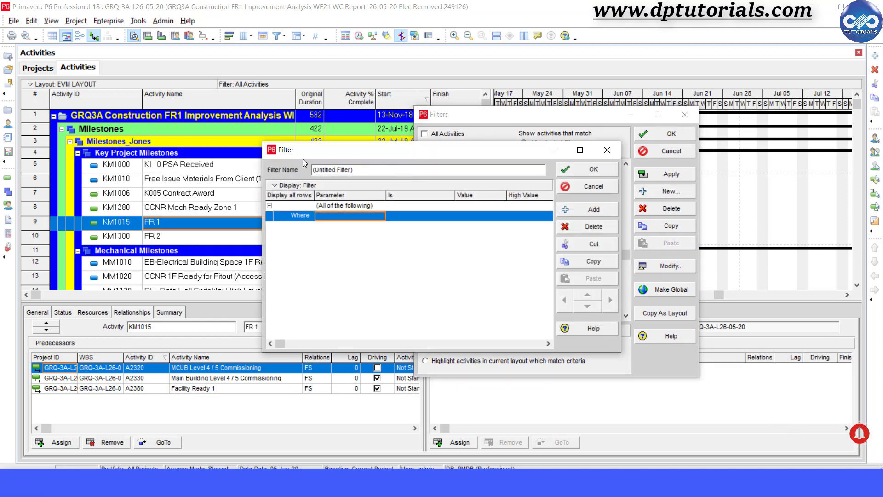
{"action": "type", "text": "Finish in 1 wk"}
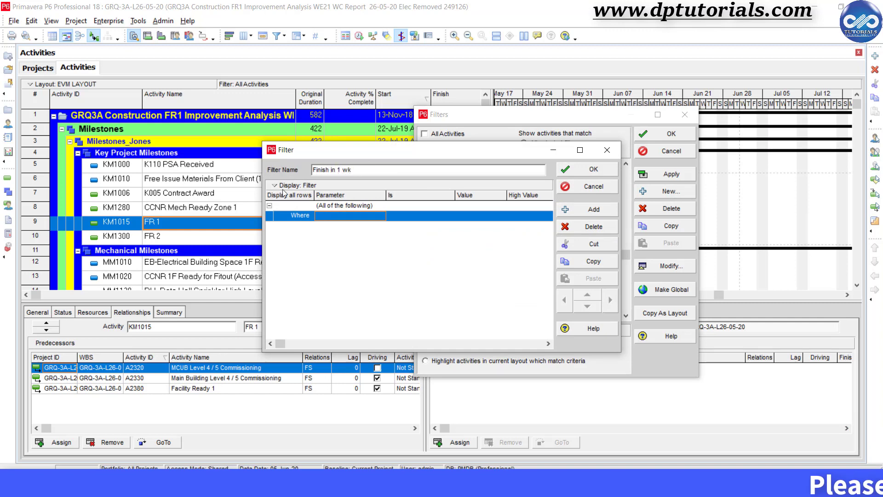
Set Finish within range of DD to DD+7D and save the filter
{"action": "left_click", "coordinate": [369, 220]}
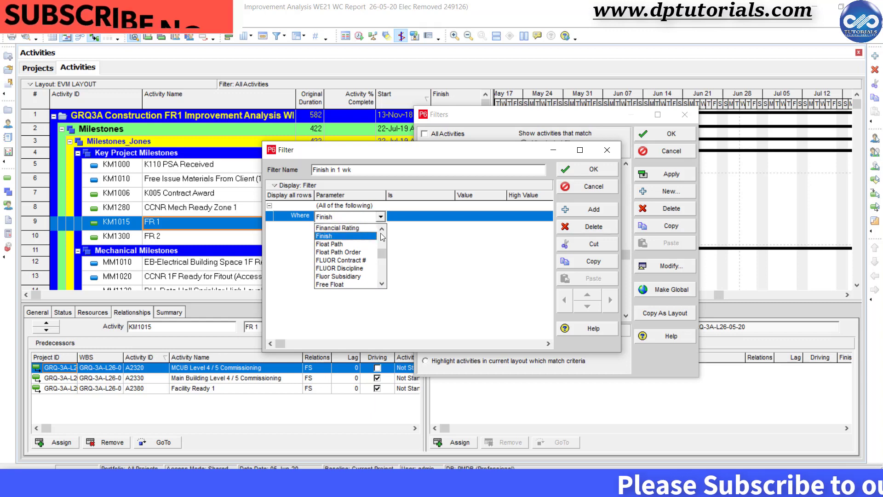
{"action": "left_click", "coordinate": [332, 244]}
{"action": "left_click", "coordinate": [442, 216]}
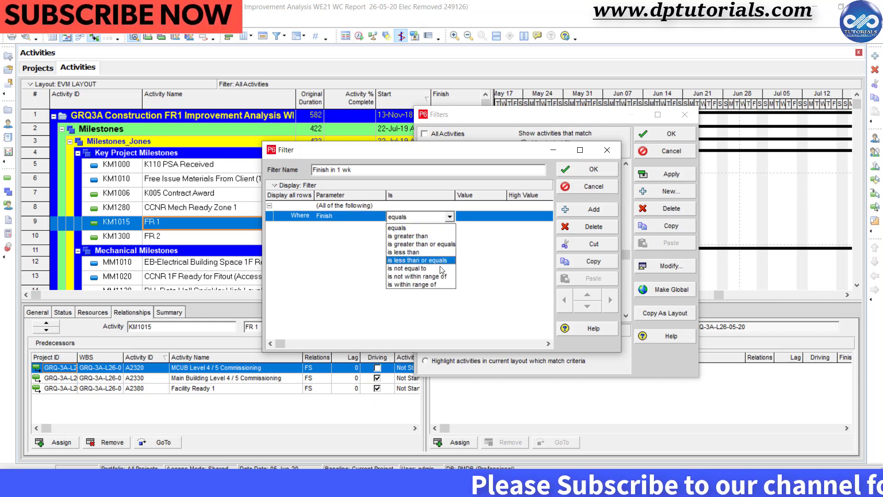
{"action": "left_click", "coordinate": [414, 275]}
{"action": "left_click", "coordinate": [479, 216]}
{"action": "left_click", "coordinate": [501, 216]}
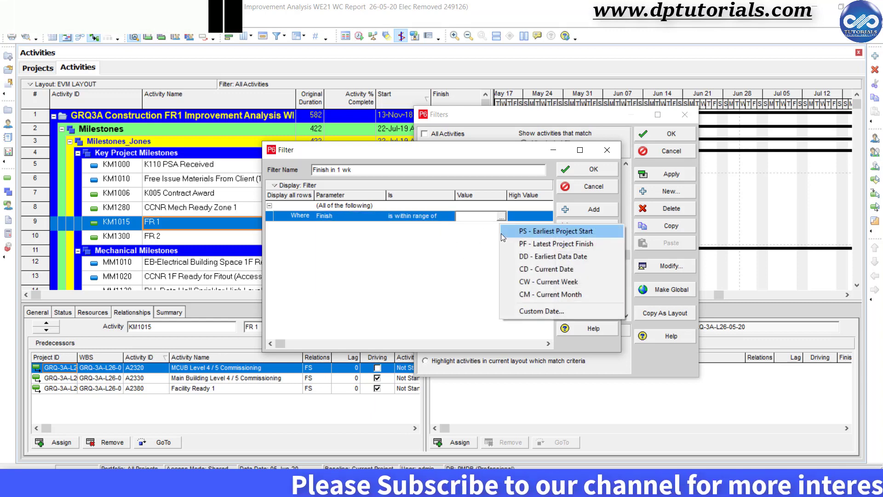
{"action": "left_click", "coordinate": [525, 256]}
{"action": "left_click", "coordinate": [522, 216]}
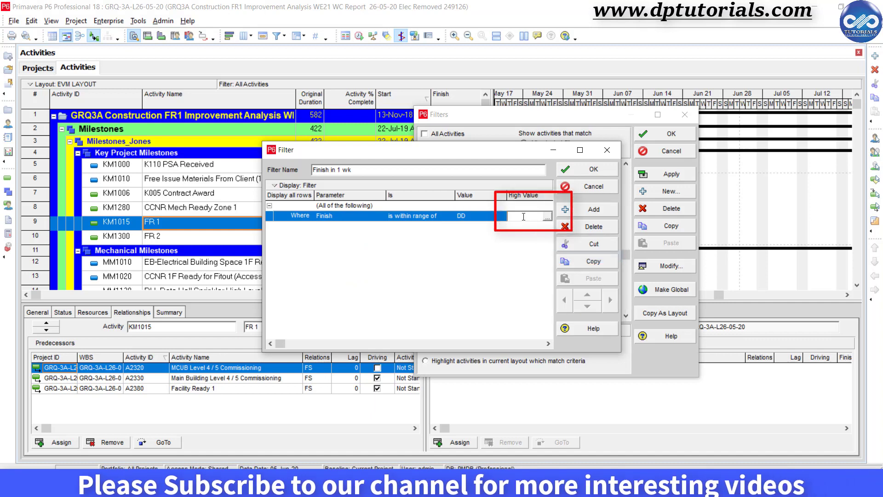
{"action": "type", "text": "DD+7"}
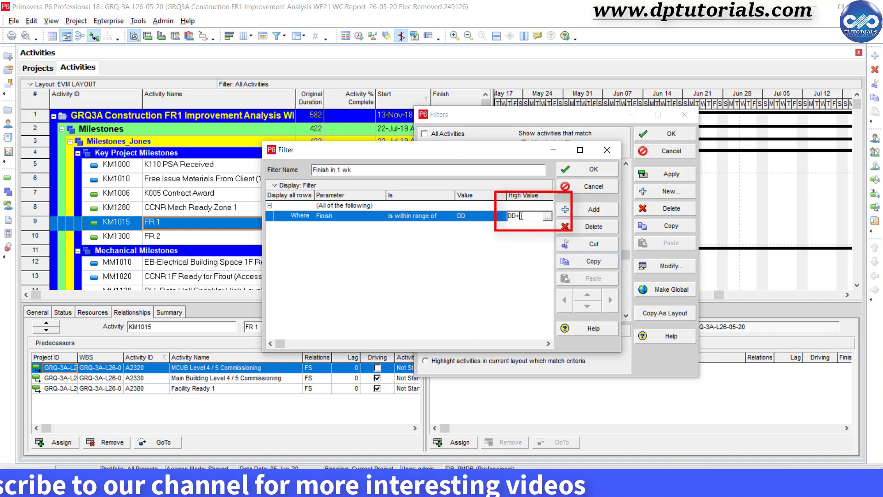
{"action": "type", "text": "D"}
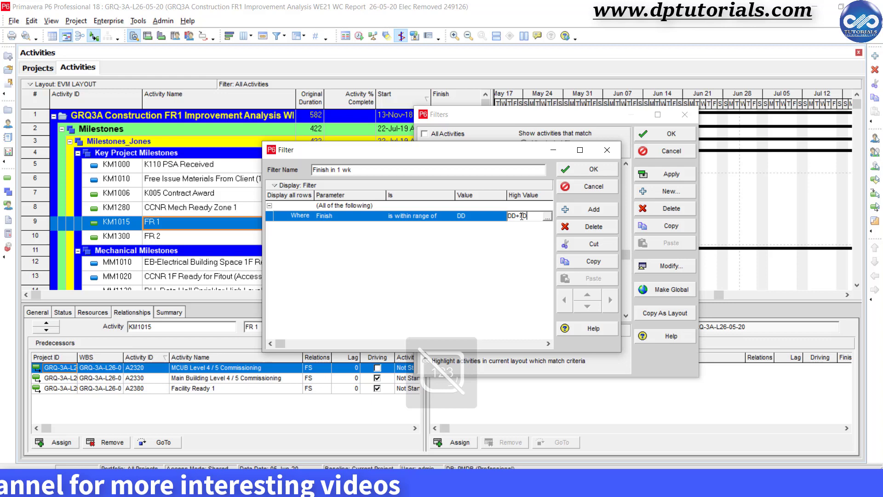
{"action": "left_click", "coordinate": [594, 171]}
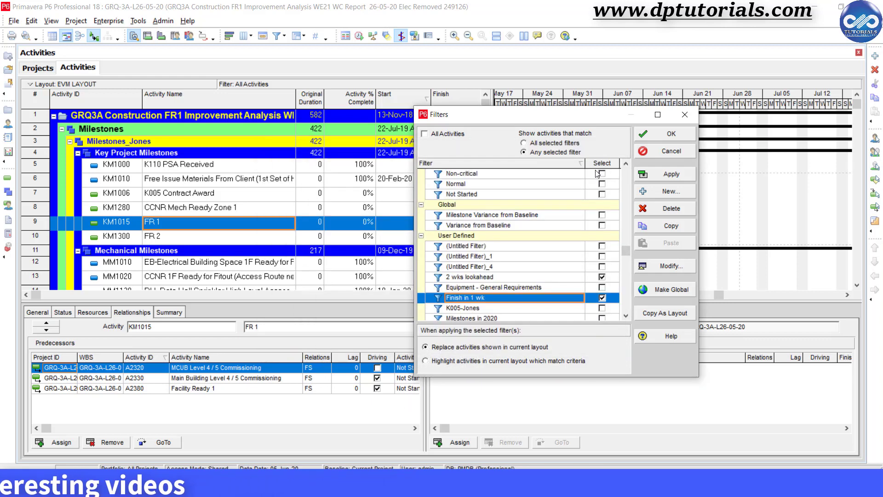
Switch to highlighting matching activities and apply 2 wks lookahead plus Finish in 1 wk
{"action": "left_click", "coordinate": [467, 364]}
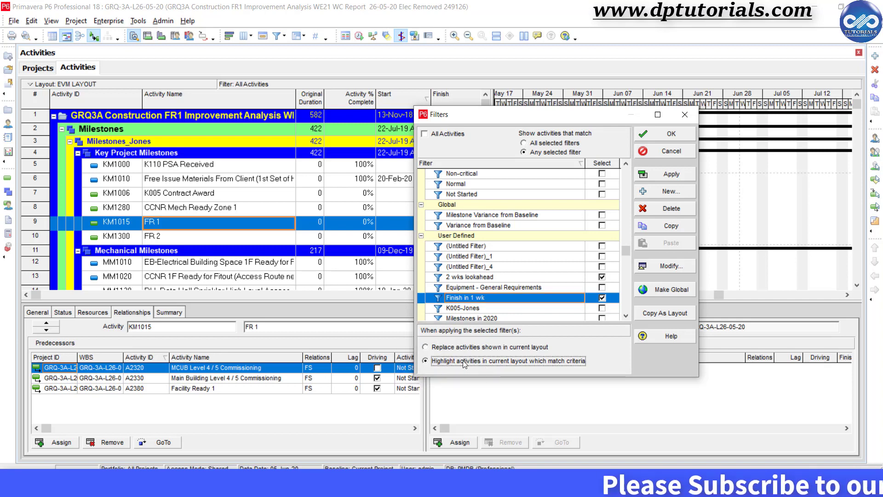
{"action": "left_click", "coordinate": [672, 133]}
Scroll through the highlighted lookahead activities and select Final fix Pipework to FCU
{"action": "scroll", "coordinate": [400, 223], "scroll_direction": "down", "scroll_amount": 7}
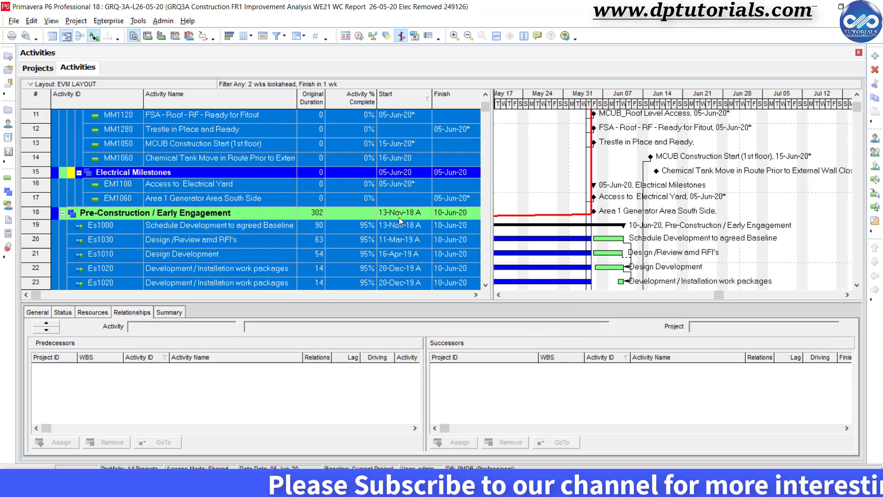
{"action": "scroll", "coordinate": [400, 223], "scroll_direction": "down", "scroll_amount": 16}
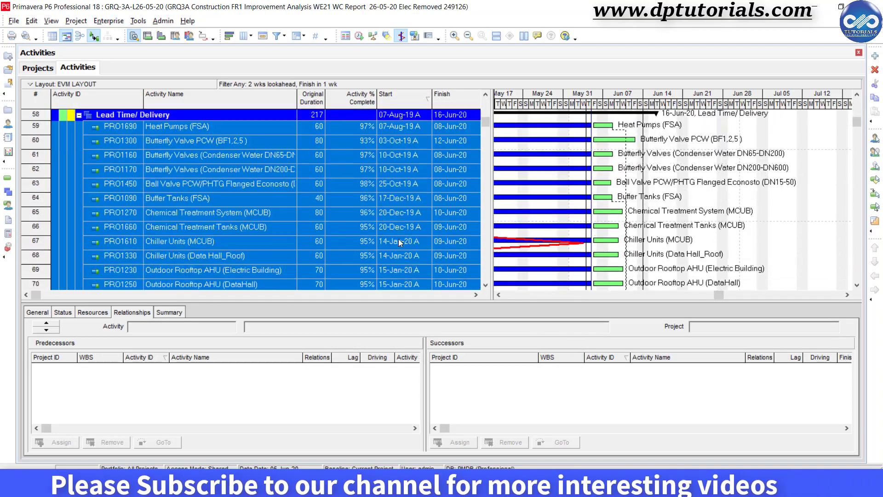
{"action": "scroll", "coordinate": [400, 243], "scroll_direction": "down", "scroll_amount": 12}
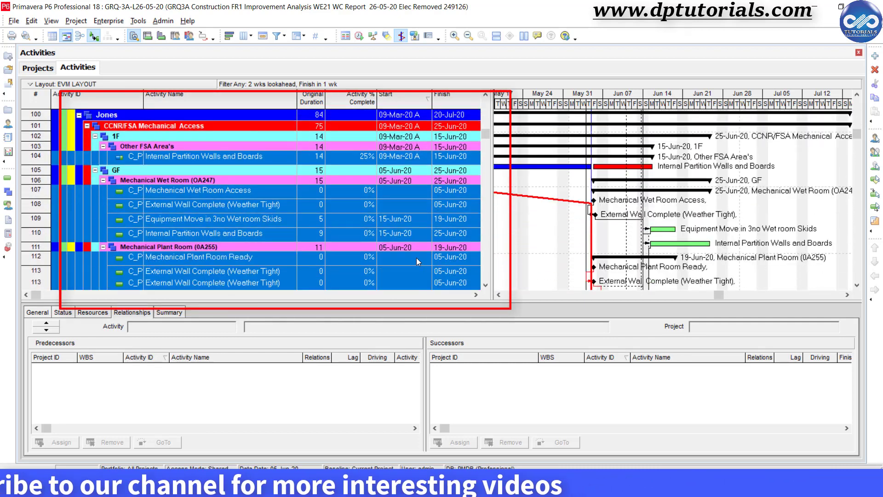
{"action": "scroll", "coordinate": [416, 258], "scroll_direction": "down", "scroll_amount": 2}
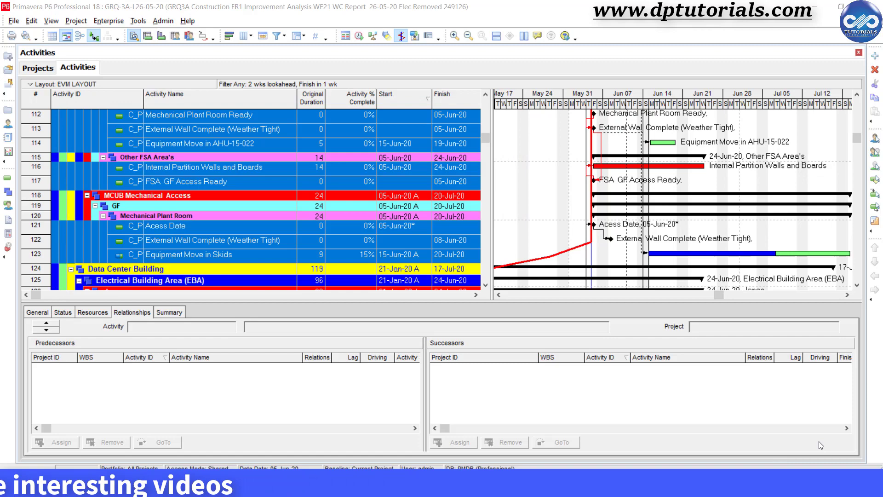
{"action": "scroll", "coordinate": [523, 238], "scroll_direction": "down", "scroll_amount": 20}
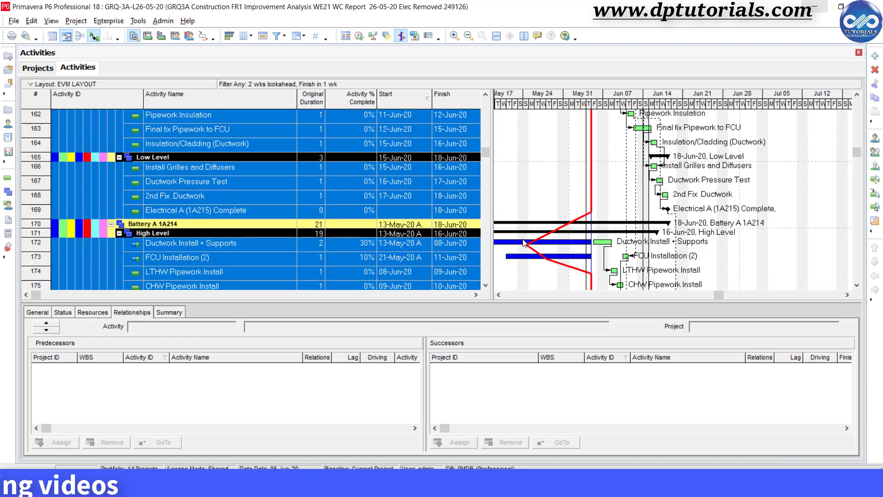
{"action": "scroll", "coordinate": [523, 239], "scroll_direction": "down", "scroll_amount": 7}
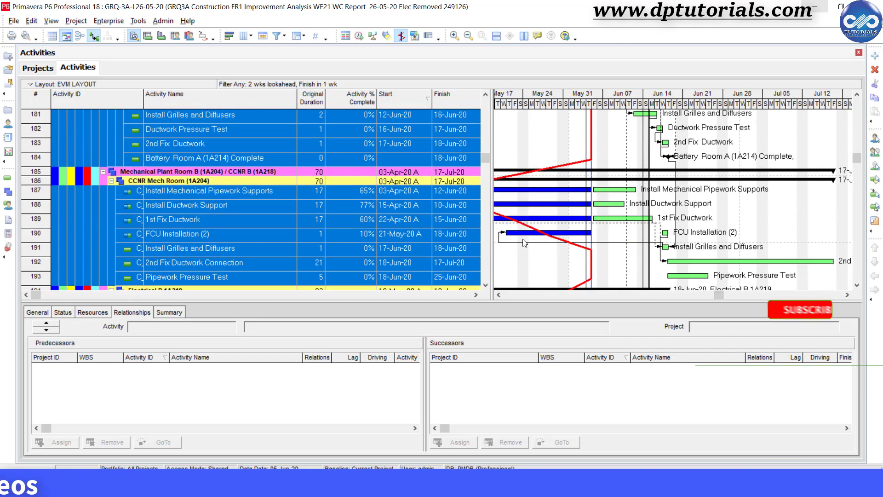
{"action": "scroll", "coordinate": [523, 239], "scroll_direction": "down", "scroll_amount": 1}
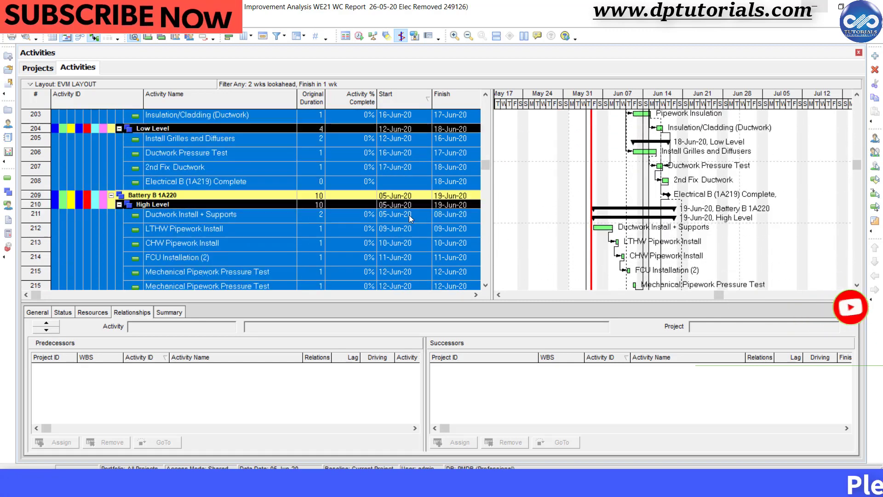
{"action": "scroll", "coordinate": [409, 214], "scroll_direction": "down", "scroll_amount": 2}
{"action": "scroll", "coordinate": [410, 217], "scroll_direction": "up", "scroll_amount": 3}
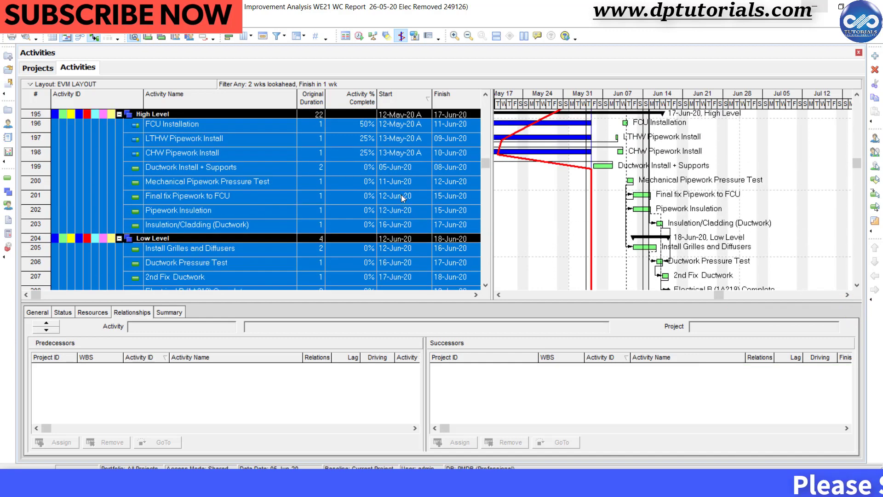
{"action": "left_click", "coordinate": [401, 195]}
{"action": "scroll", "coordinate": [401, 195], "scroll_direction": "up", "scroll_amount": 1}
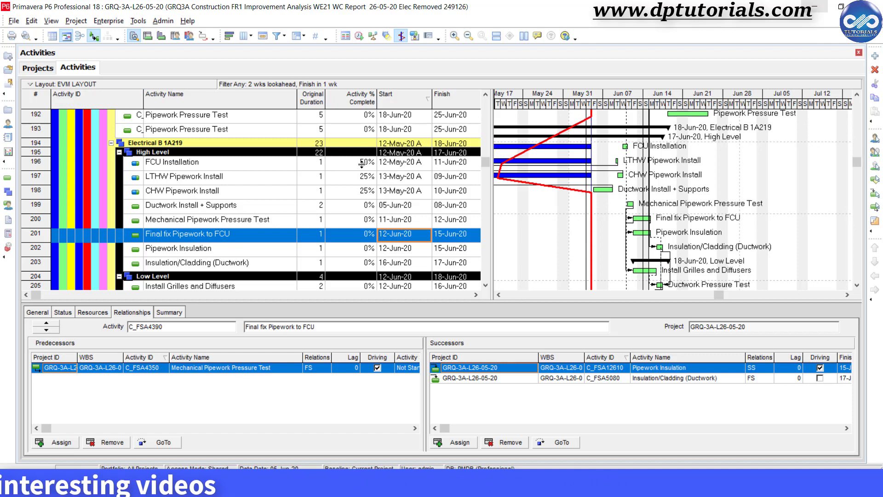
{"action": "scroll", "coordinate": [362, 163], "scroll_direction": "up", "scroll_amount": 1}
Start a new filter on Finish using the 'is not within range of' condition
{"action": "left_click", "coordinate": [278, 36]}
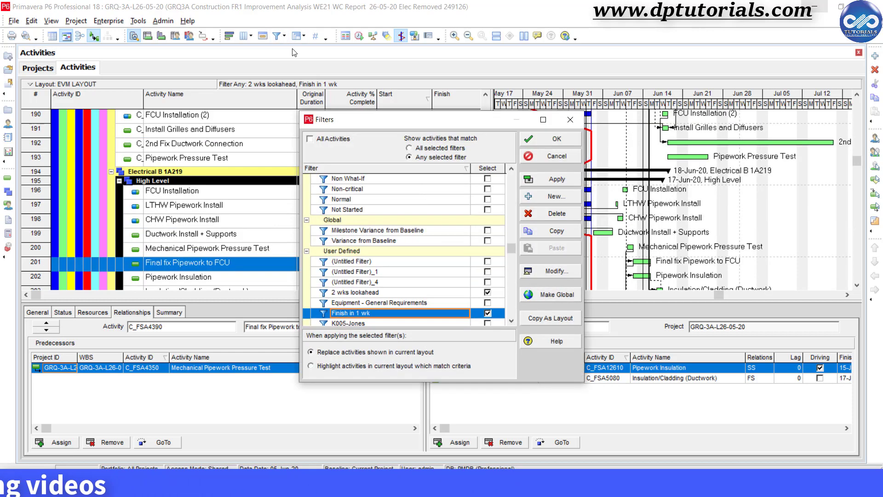
{"action": "left_click", "coordinate": [572, 199]}
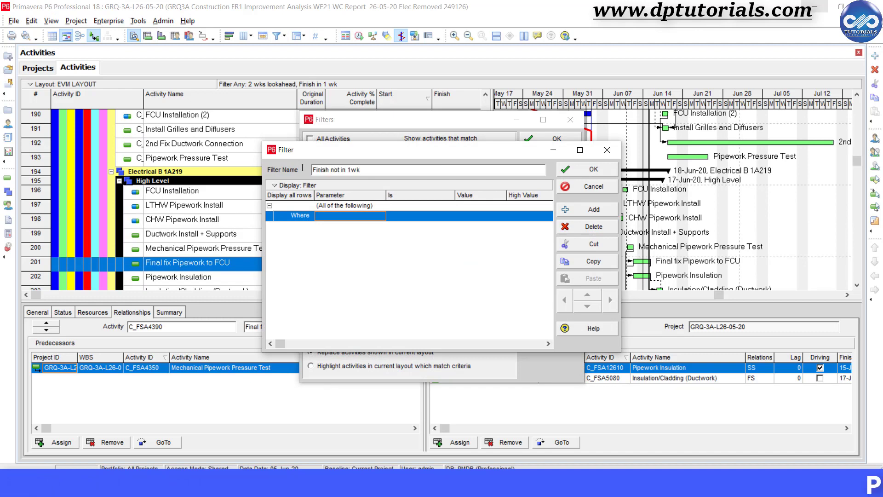
{"action": "left_click", "coordinate": [336, 215]}
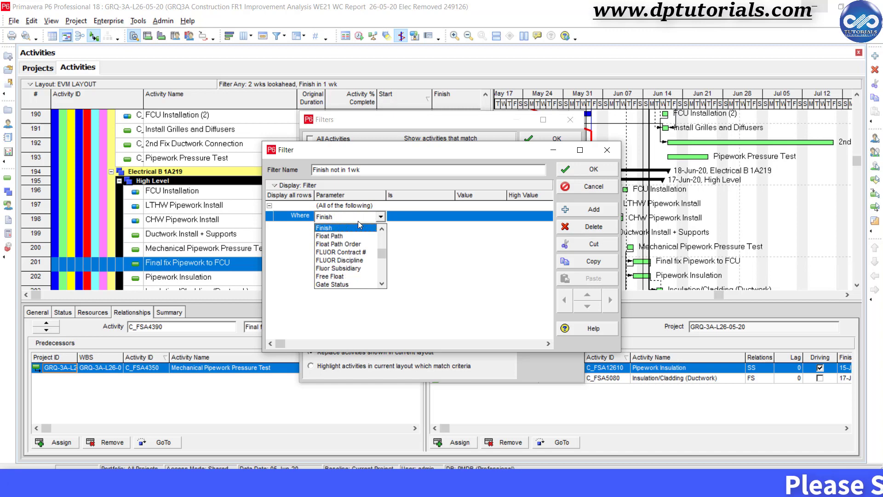
{"action": "left_click", "coordinate": [357, 228]}
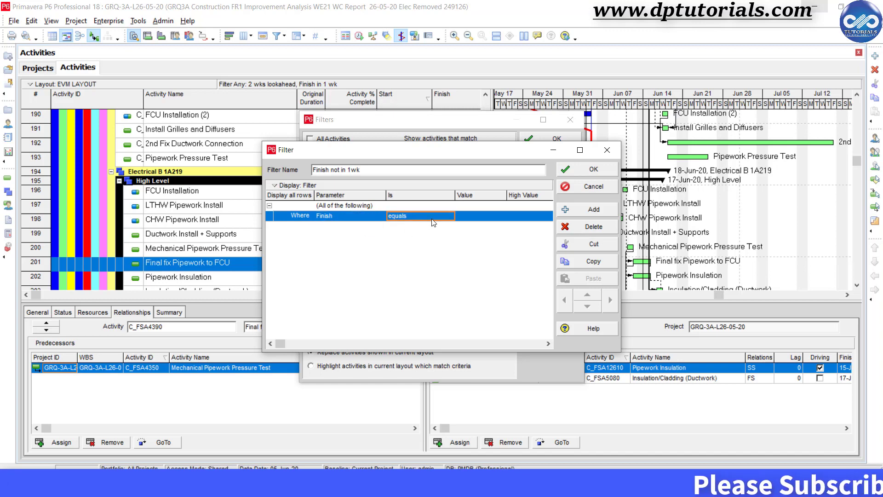
{"action": "left_click", "coordinate": [432, 219]}
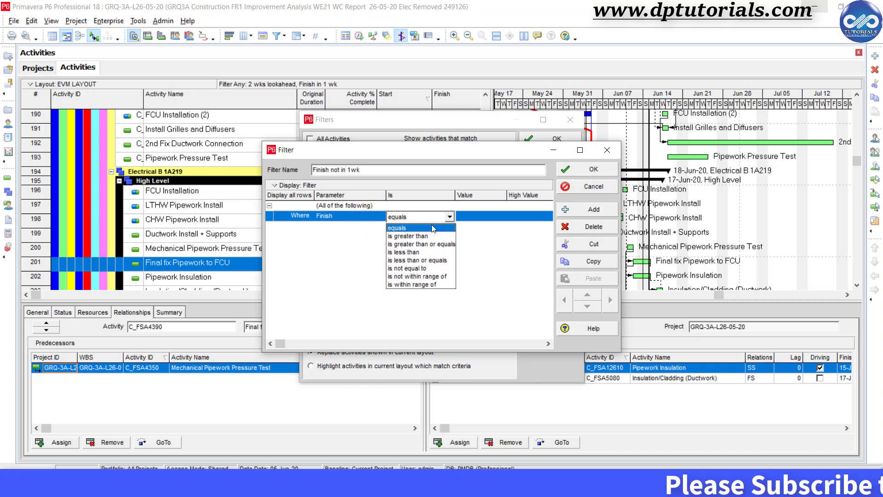
{"action": "left_click", "coordinate": [431, 276]}
Enter the range DD to DD+7D and save the Finish not in 1wk filter
{"action": "left_click", "coordinate": [479, 216]}
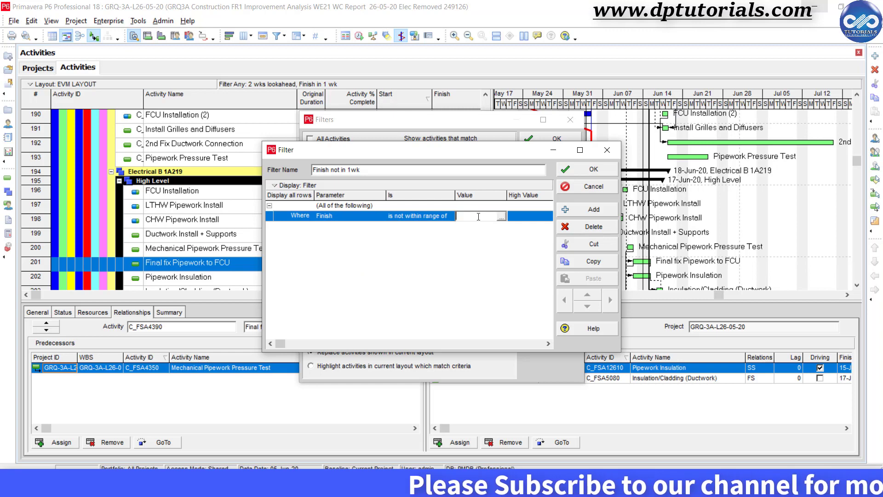
{"action": "type", "text": "DD"}
{"action": "left_click", "coordinate": [531, 216]}
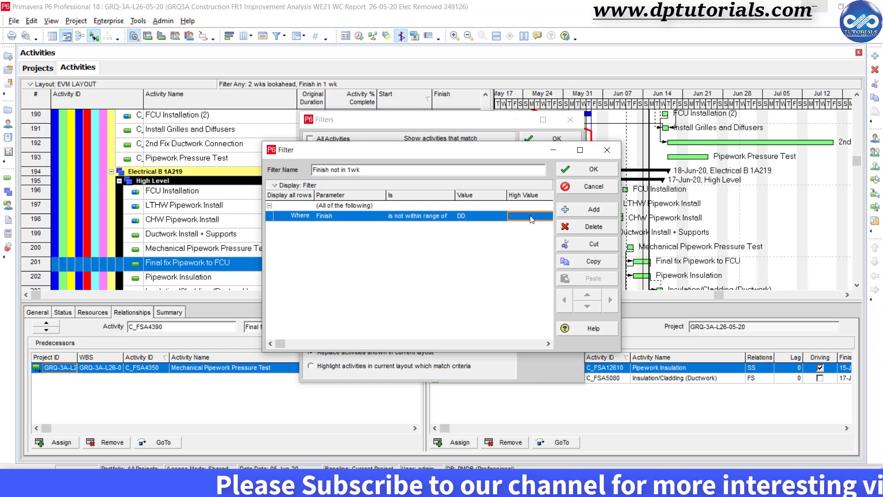
{"action": "type", "text": "DD"}
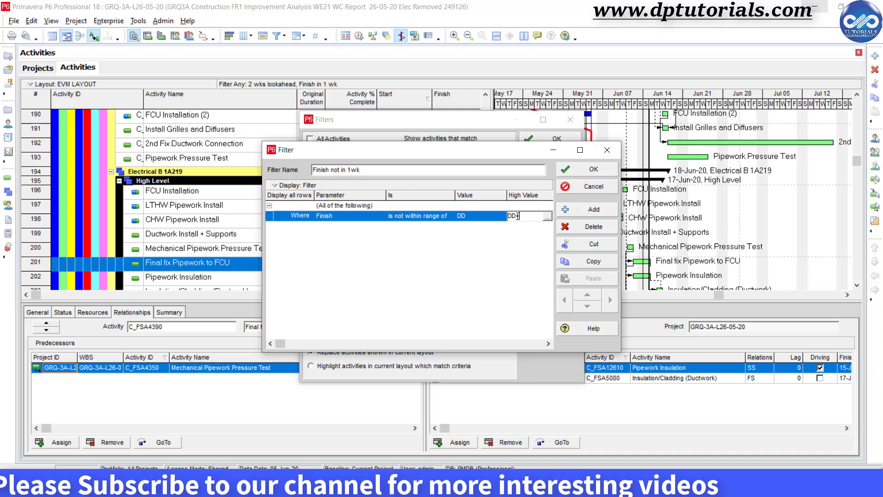
{"action": "type", "text": "+7D"}
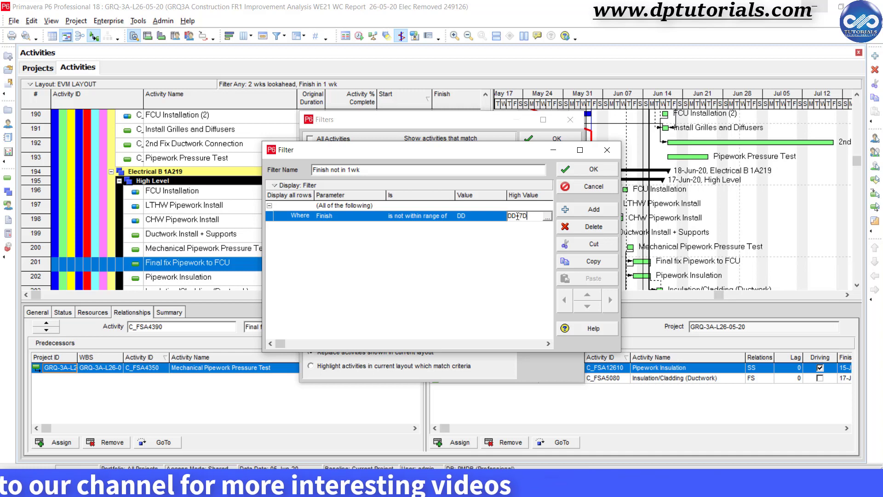
{"action": "left_click", "coordinate": [576, 170]}
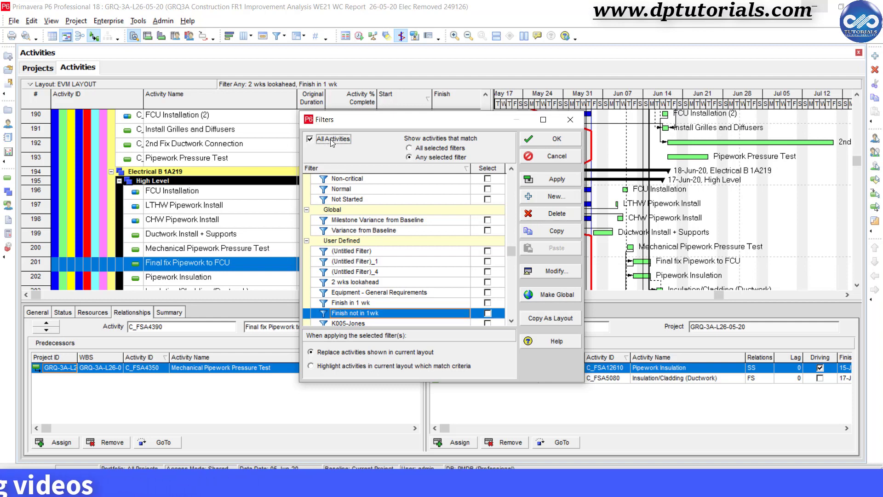
Apply All Activities, then tick and apply 2 wks lookahead and Finish in 1 wk
{"action": "left_click", "coordinate": [530, 181]}
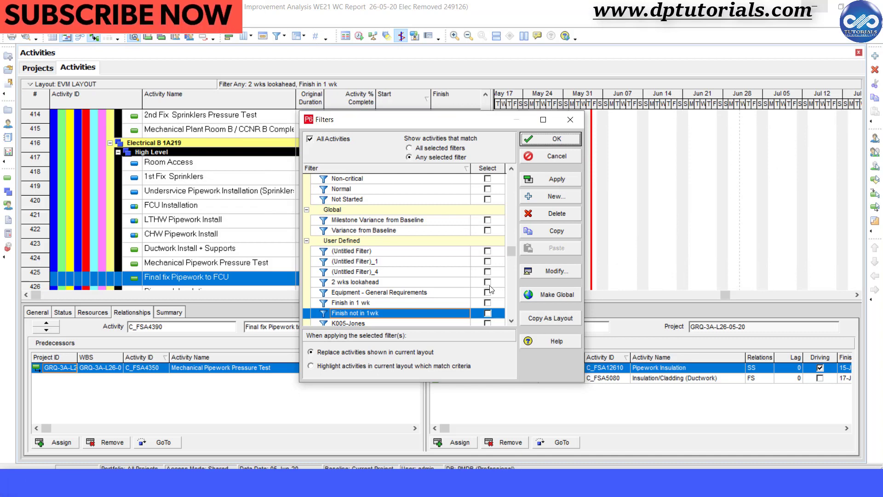
{"action": "key", "text": "Return"}
{"action": "left_click", "coordinate": [276, 35]}
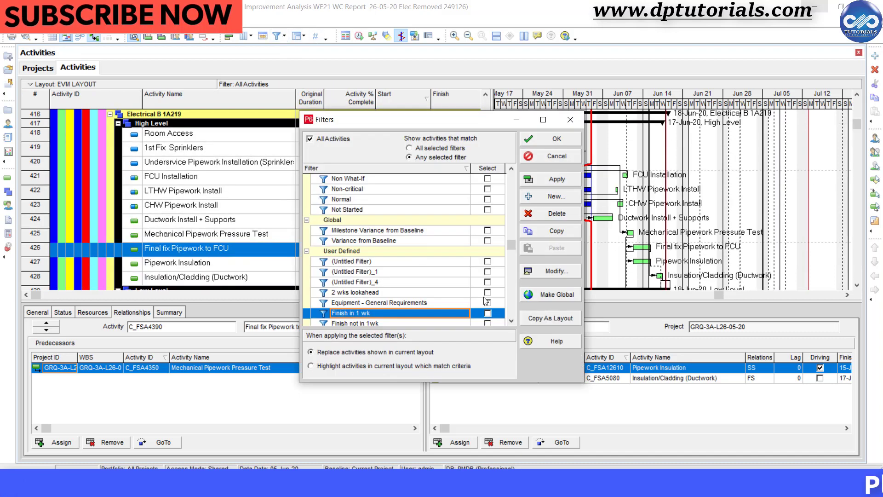
{"action": "left_click", "coordinate": [487, 292]}
{"action": "left_click", "coordinate": [487, 313]}
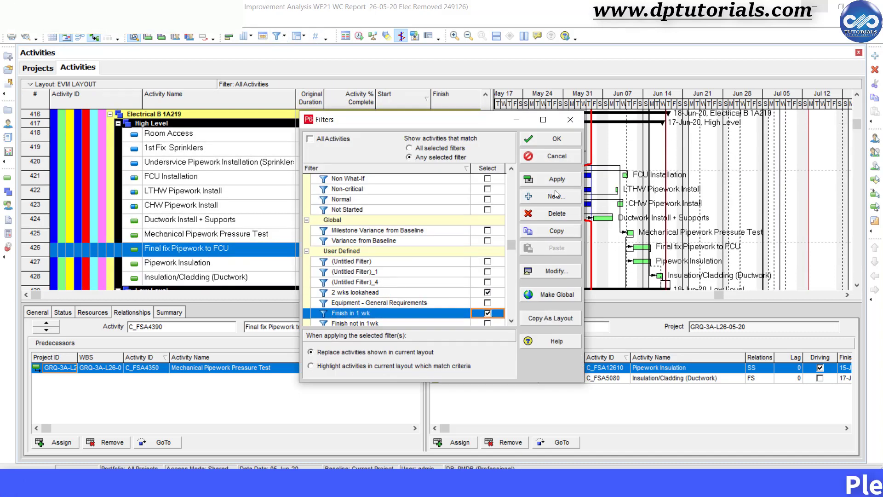
{"action": "left_click", "coordinate": [548, 142]}
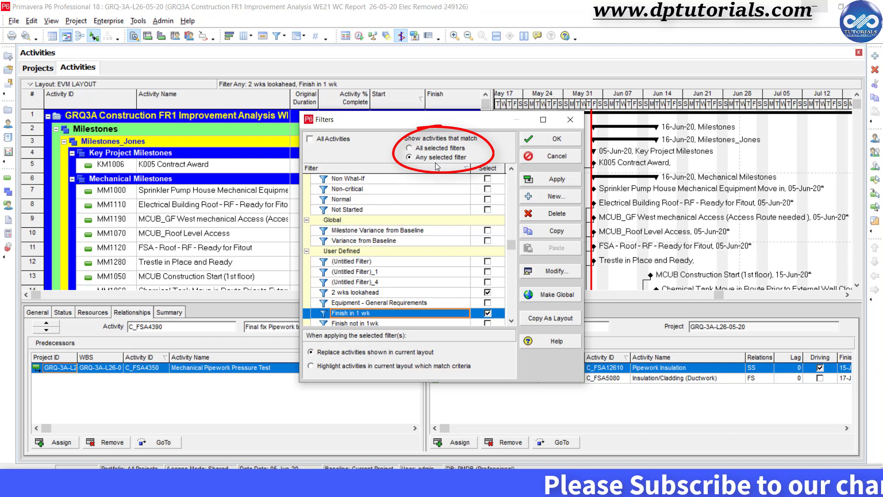
Close the filter list, select the MM1000 sprinkler pump activity, and open the Gantt Bars dialog
{"action": "left_click", "coordinate": [549, 144]}
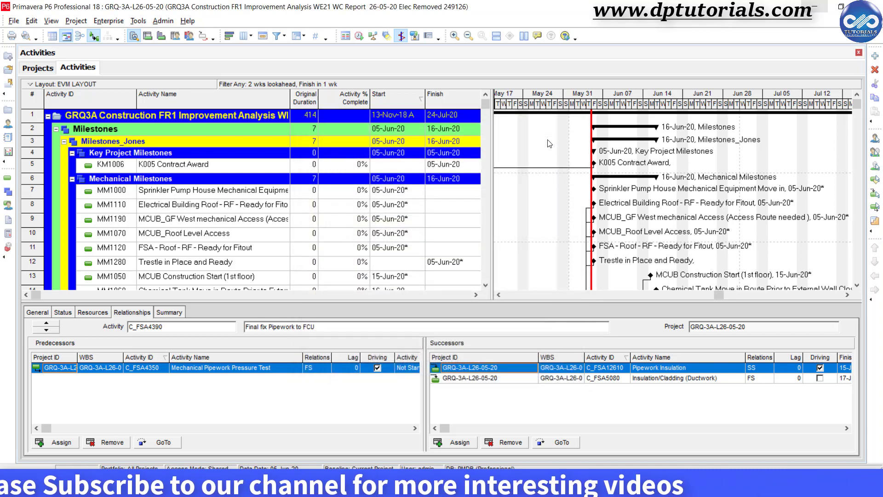
{"action": "left_click", "coordinate": [538, 196]}
{"action": "scroll", "coordinate": [539, 199], "scroll_direction": "down", "scroll_amount": 5}
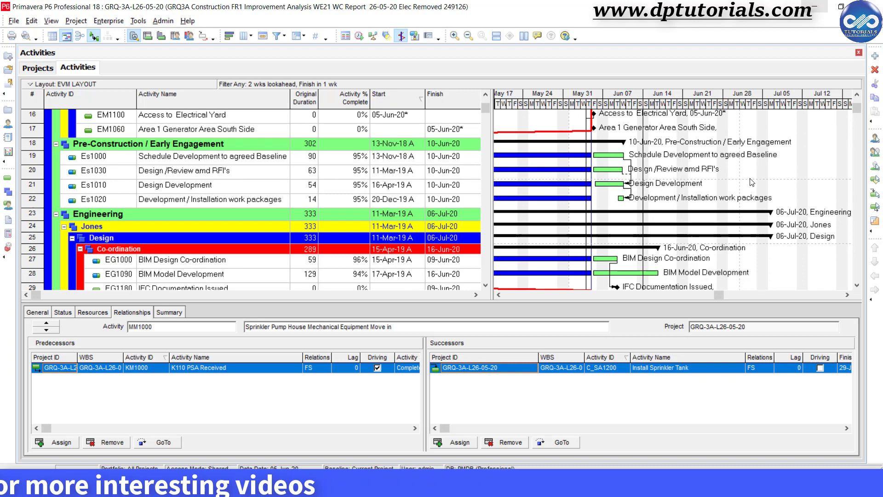
{"action": "right_click", "coordinate": [752, 178]}
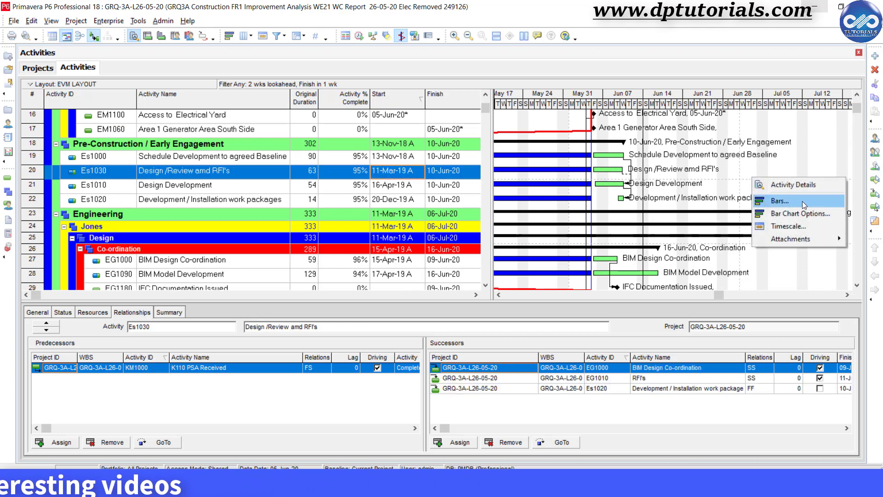
{"action": "left_click", "coordinate": [805, 202]}
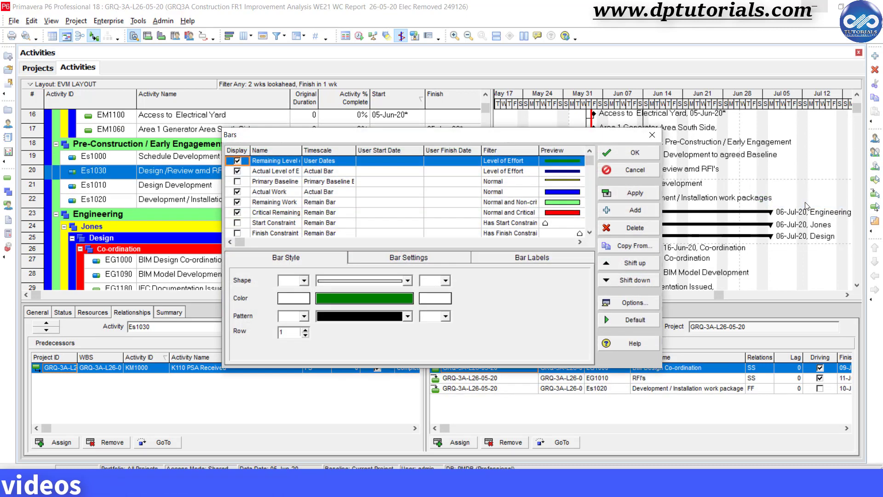
Add an orange 'Finish in 1 wk' bar style restricted to the Finish in 1 wk filter
{"action": "left_click_drag", "start_coordinate": [550, 138], "coordinate": [586, 193]}
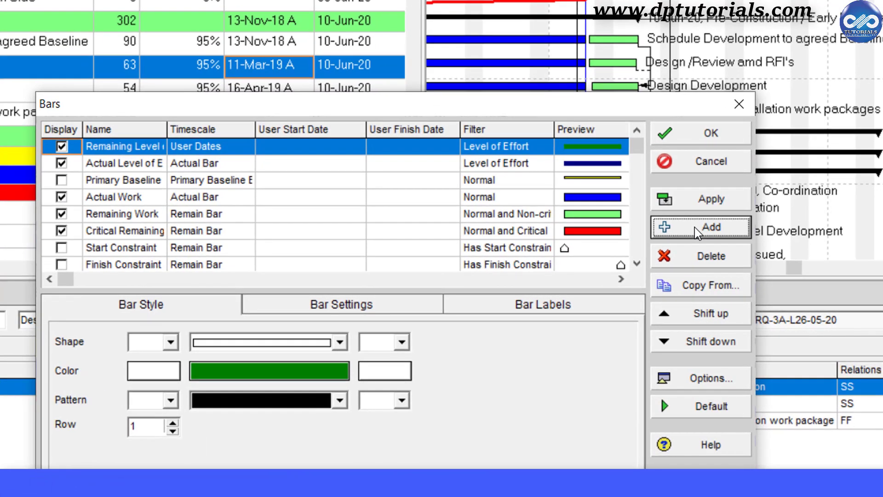
{"action": "left_click", "coordinate": [699, 228]}
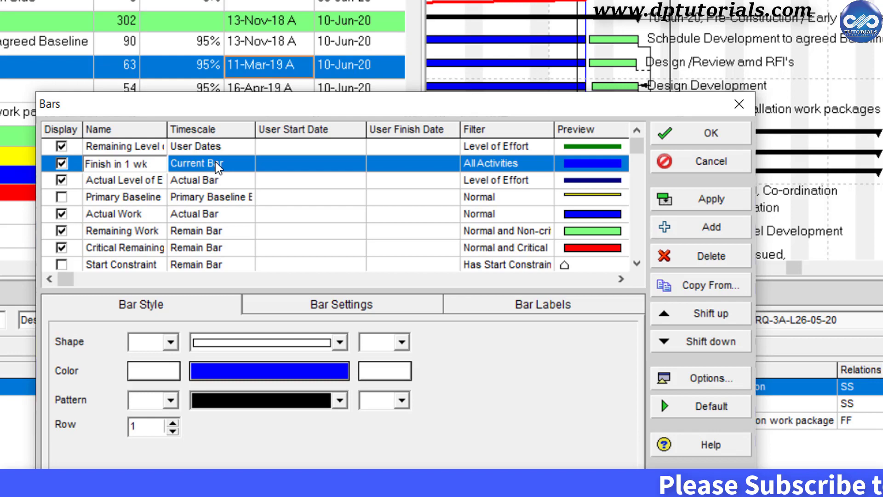
{"action": "left_click", "coordinate": [217, 164]}
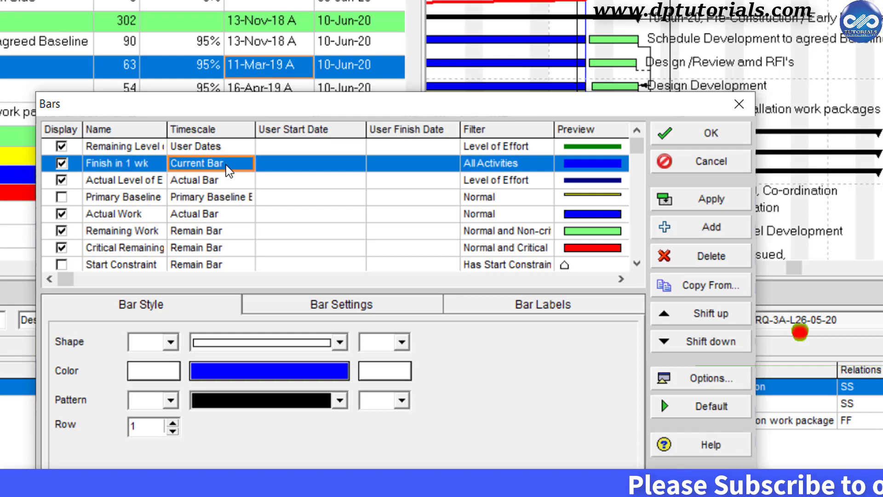
{"action": "left_click", "coordinate": [504, 165]}
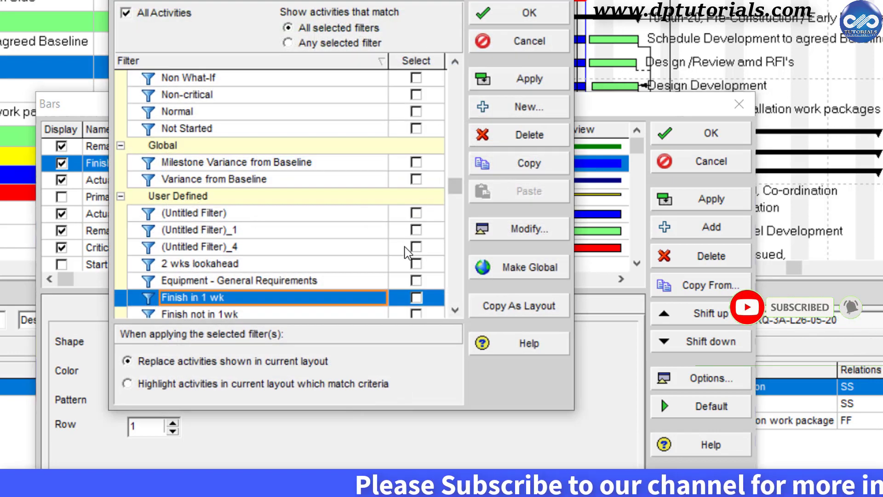
{"action": "left_click", "coordinate": [416, 298]}
{"action": "scroll", "coordinate": [420, 251], "scroll_direction": "down", "scroll_amount": 1}
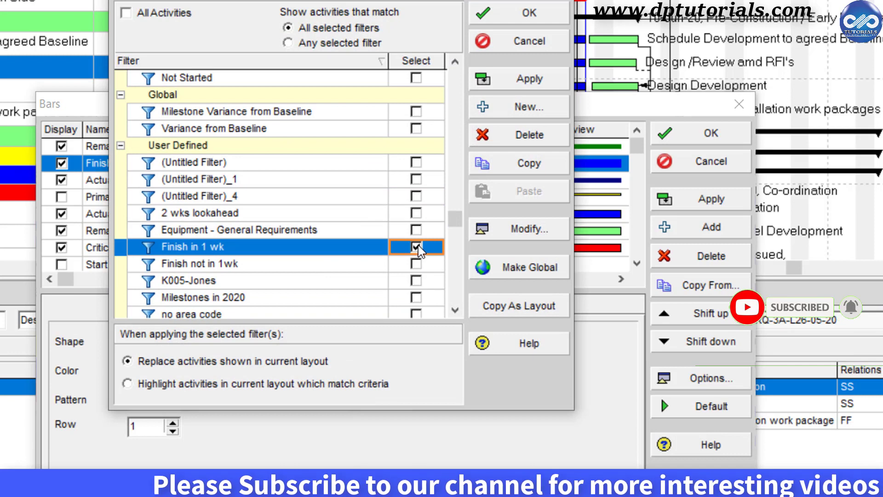
{"action": "left_click", "coordinate": [496, 15]}
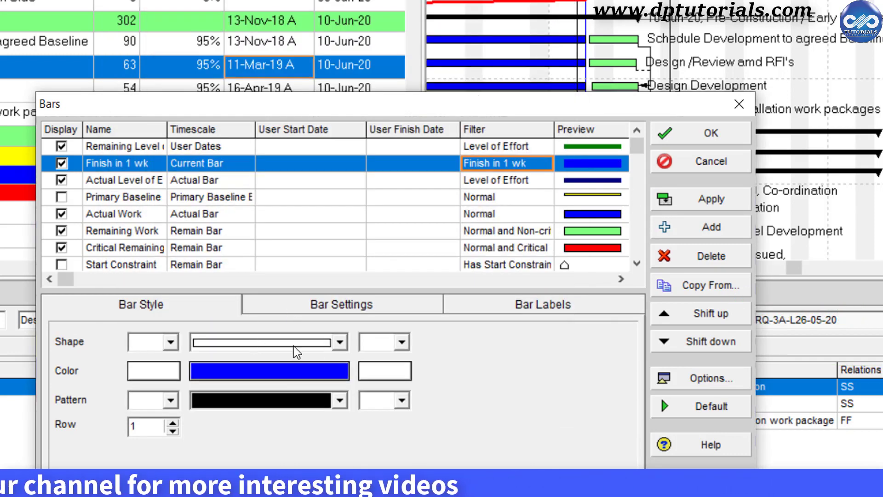
{"action": "left_click", "coordinate": [300, 380]}
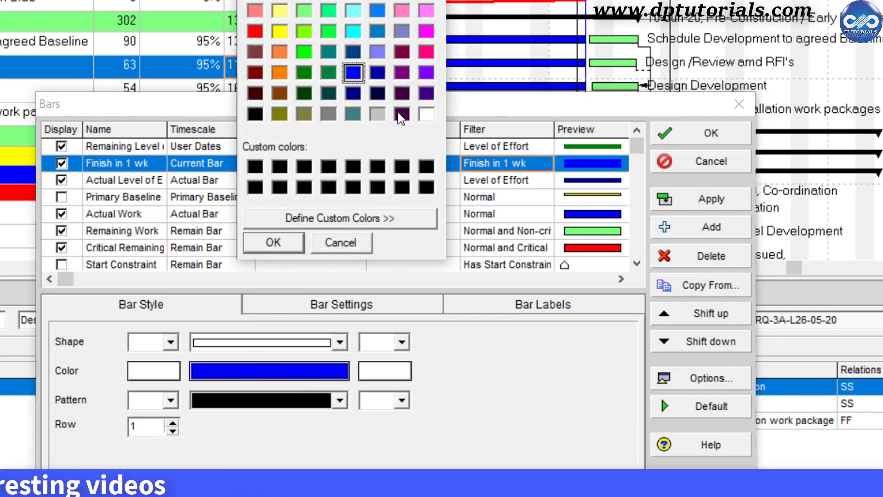
{"action": "left_click", "coordinate": [282, 73]}
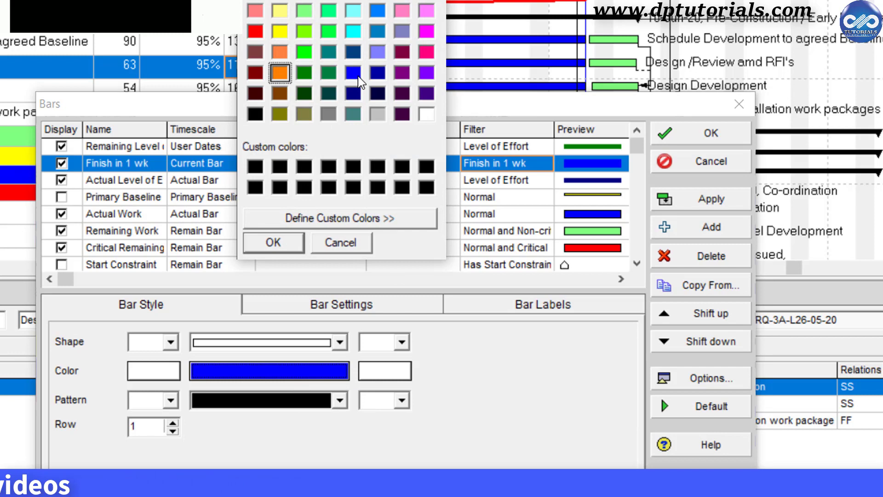
Confirm orange for the previous bar, then add a 'Finish not in 1wk' bar drawn as a Remain Bar
{"action": "left_click", "coordinate": [276, 244]}
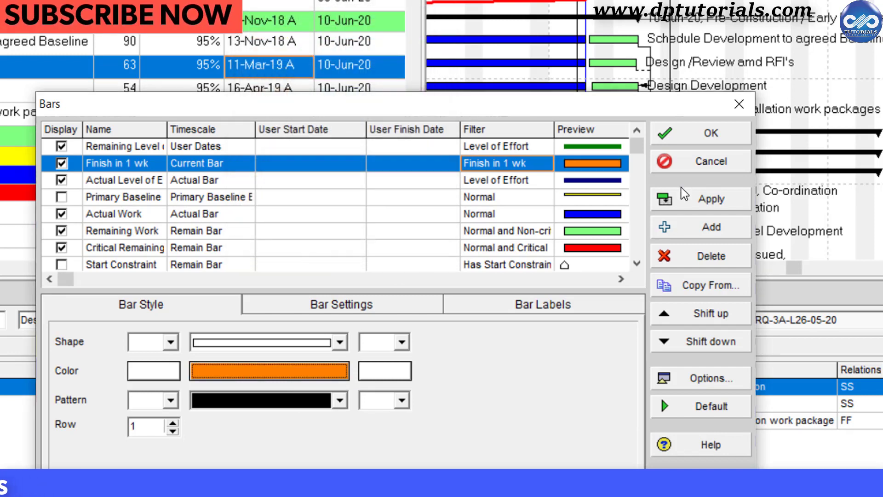
{"action": "left_click", "coordinate": [701, 228]}
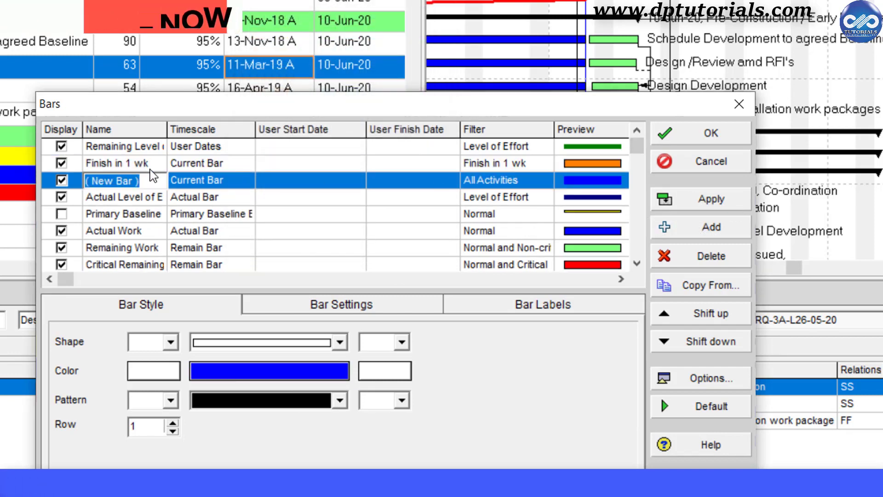
{"action": "type", "text": "Finish not in 1wk"}
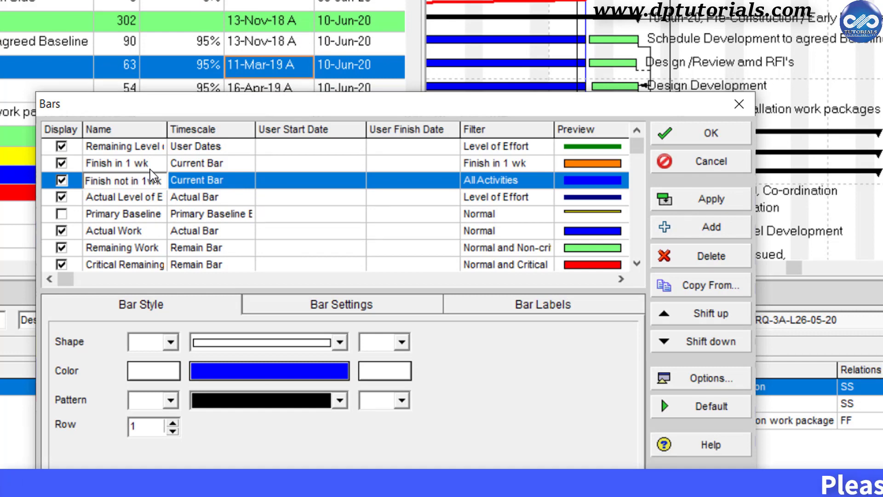
{"action": "left_click", "coordinate": [250, 183]}
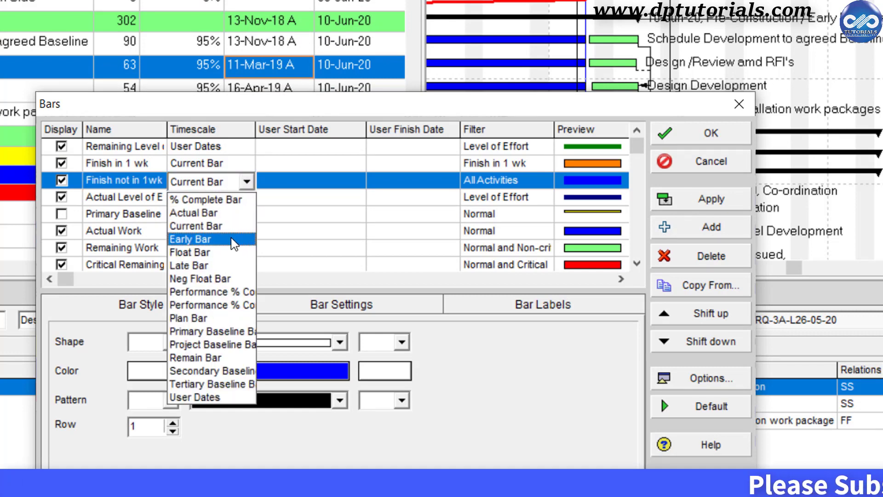
{"action": "left_click", "coordinate": [219, 359]}
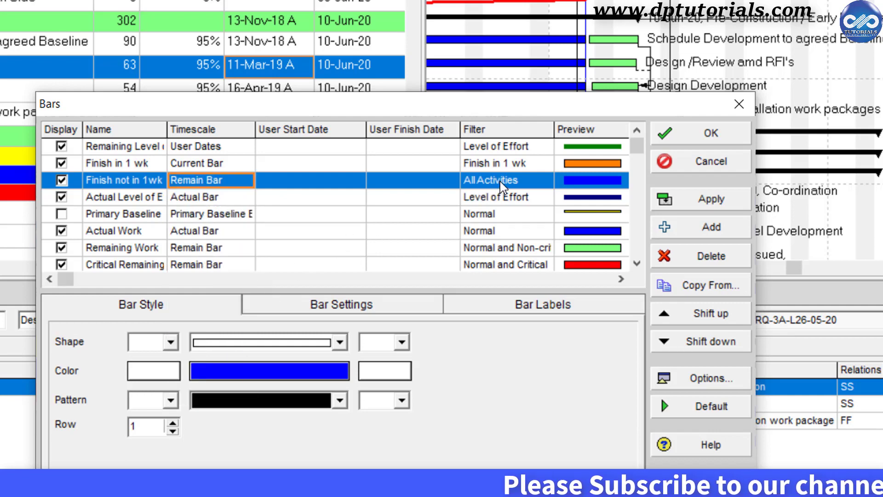
Filter the new bar to Finish not in 1wk activities, colour it bright green, and hide Remaining Work
{"action": "left_click", "coordinate": [537, 183]}
{"action": "left_click", "coordinate": [529, 187]}
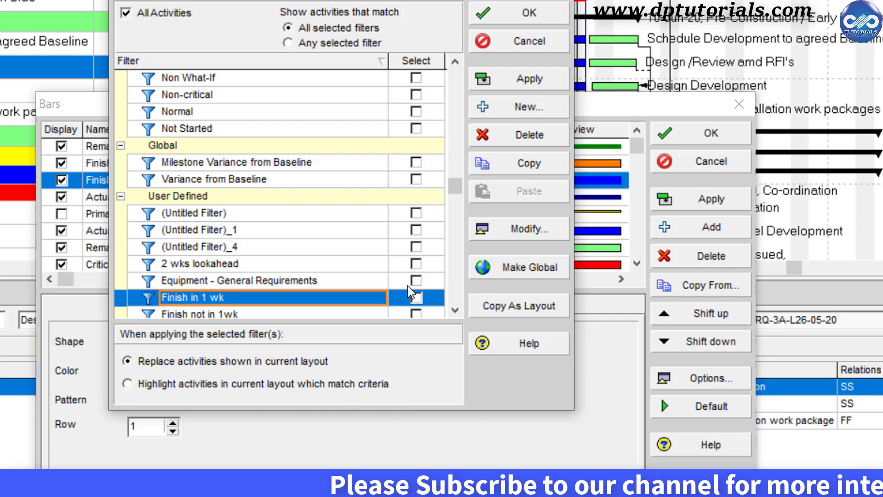
{"action": "left_click", "coordinate": [416, 297]}
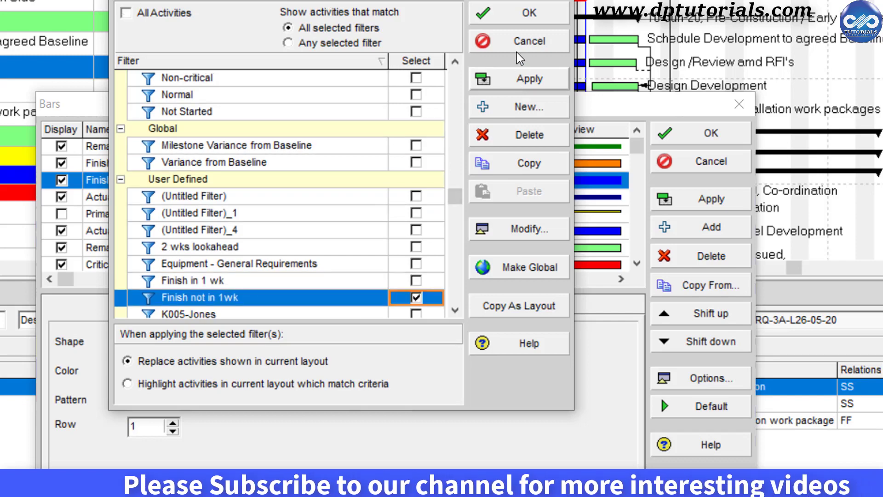
{"action": "left_click", "coordinate": [519, 17]}
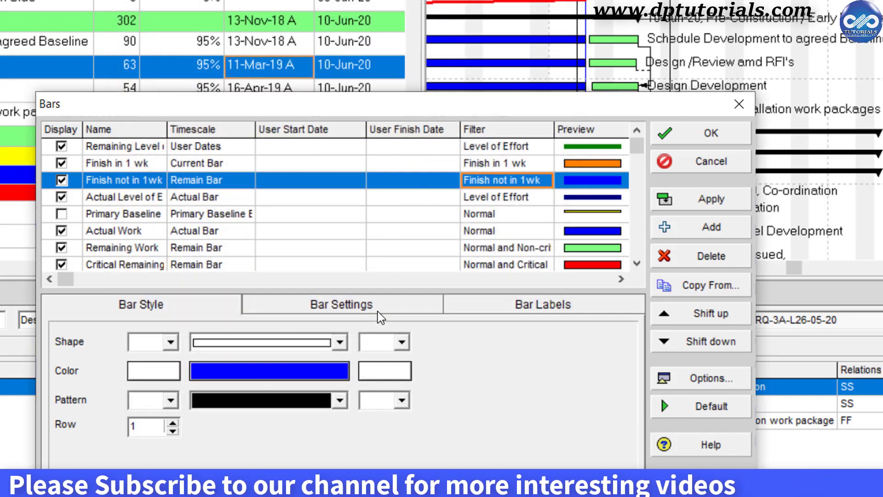
{"action": "left_click", "coordinate": [333, 366]}
{"action": "left_click", "coordinate": [304, 51]}
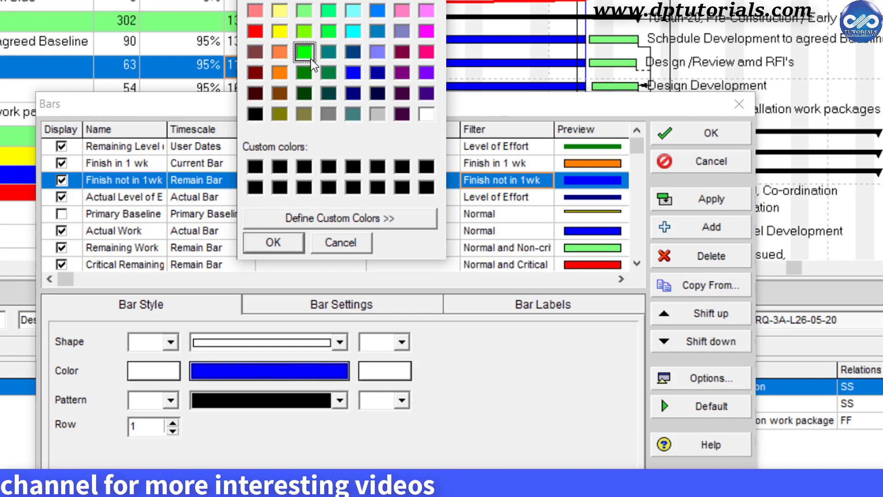
{"action": "left_click", "coordinate": [273, 241]}
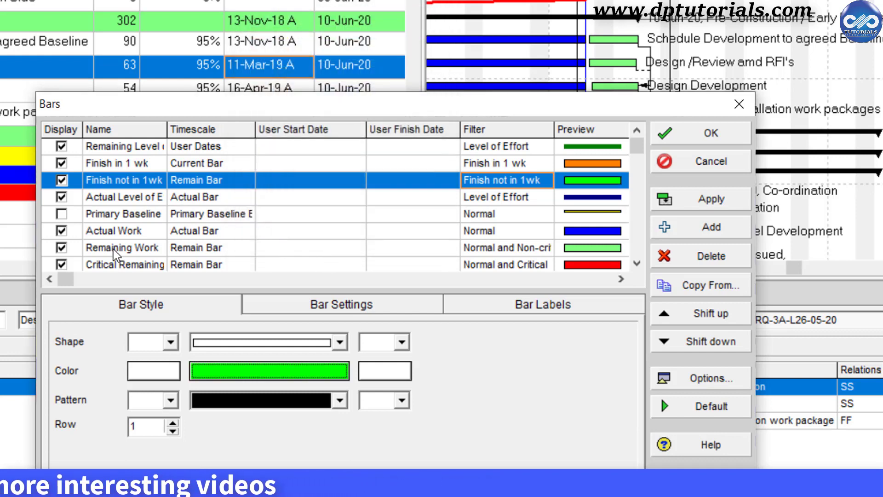
{"action": "left_click", "coordinate": [62, 248]}
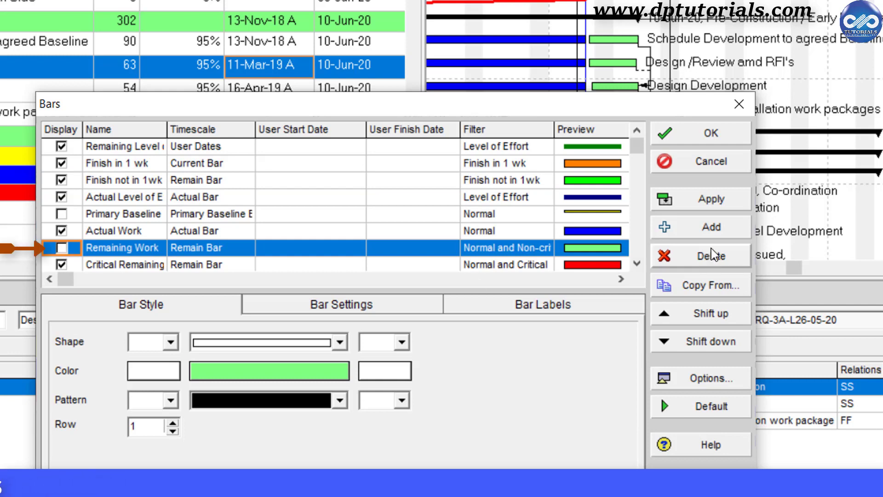
Apply the bar settings and scroll through the Gantt activities to check the orange and green bars
{"action": "left_click", "coordinate": [733, 144]}
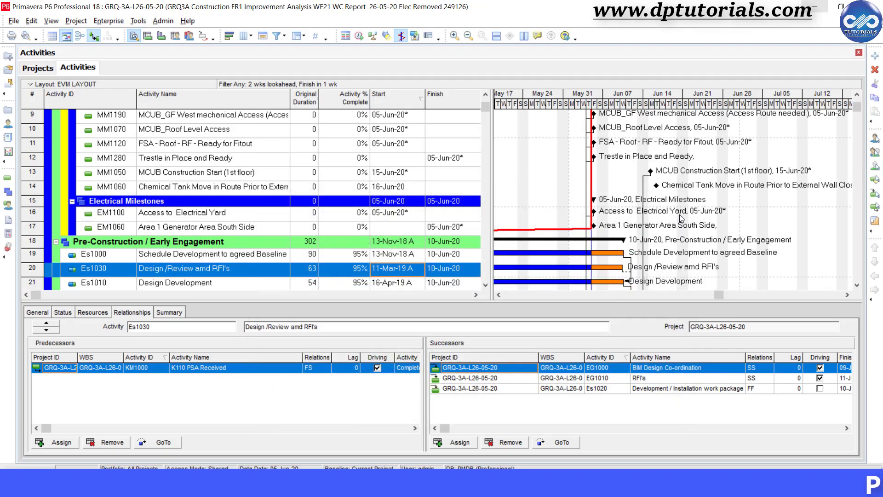
{"action": "scroll", "coordinate": [665, 211], "scroll_direction": "down", "scroll_amount": 2}
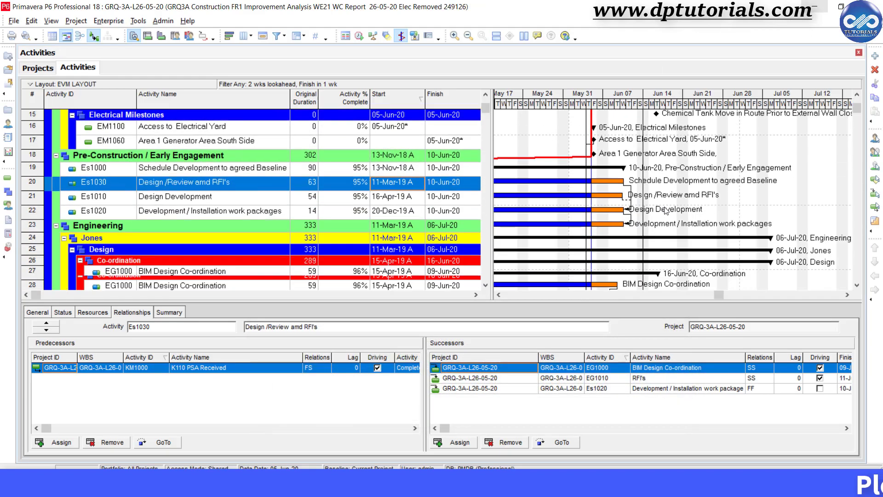
{"action": "scroll", "coordinate": [666, 210], "scroll_direction": "down", "scroll_amount": 1}
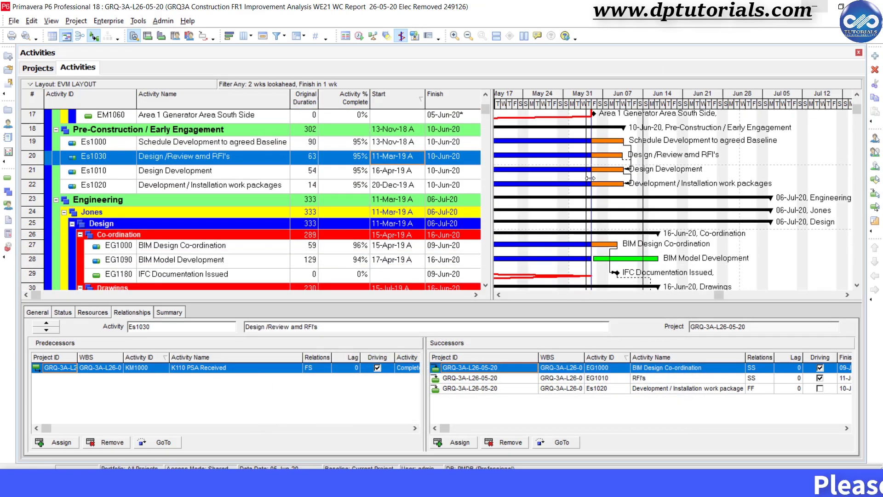
{"action": "scroll", "coordinate": [605, 162], "scroll_direction": "up", "scroll_amount": 1}
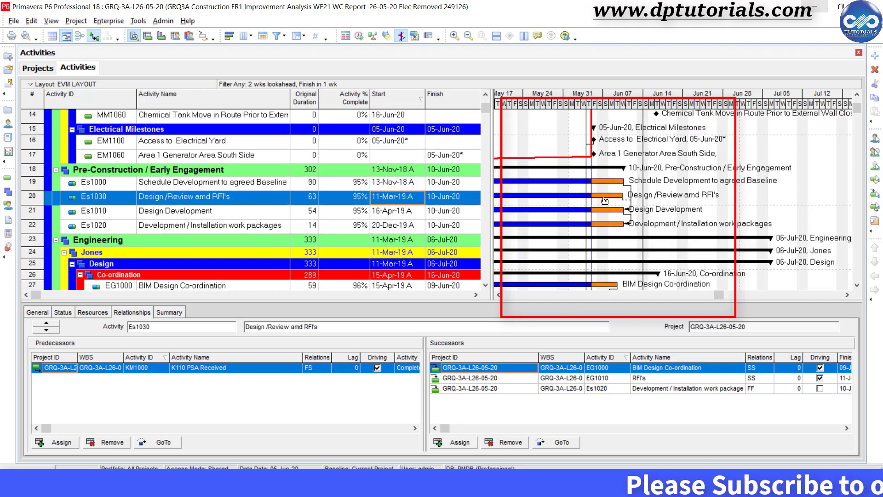
{"action": "scroll", "coordinate": [605, 201], "scroll_direction": "down", "scroll_amount": 3}
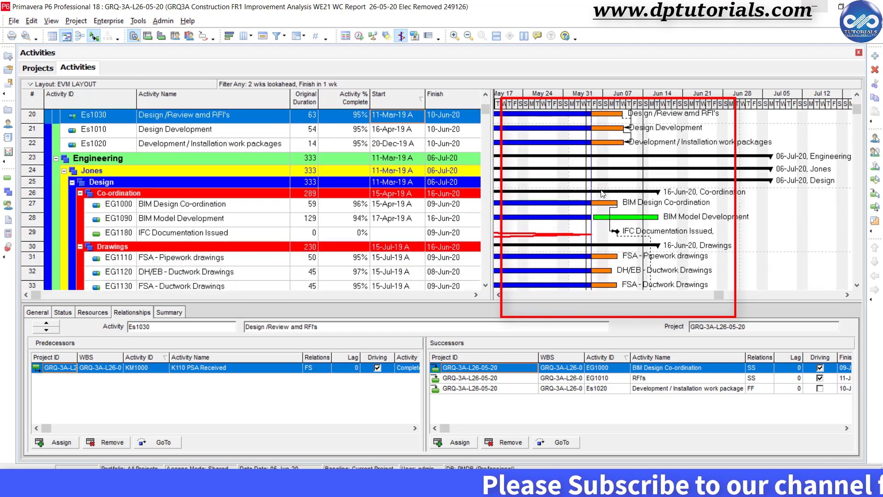
{"action": "scroll", "coordinate": [602, 193], "scroll_direction": "down", "scroll_amount": 4}
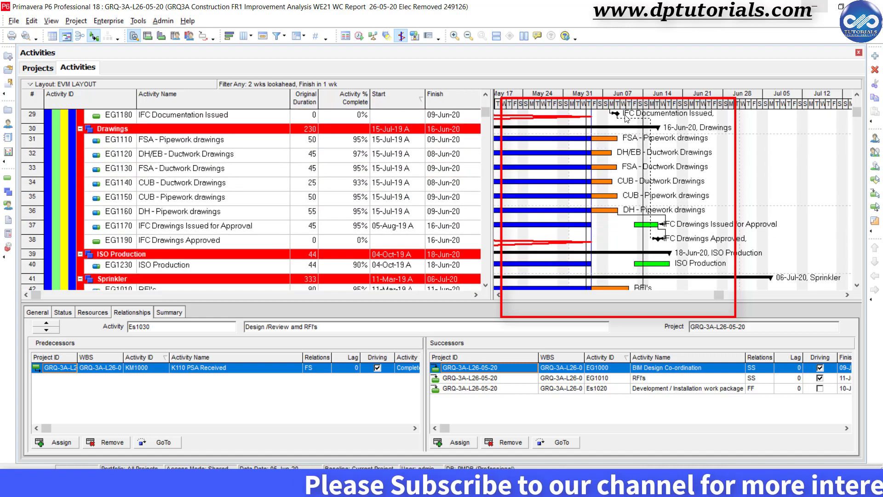
{"action": "scroll", "coordinate": [758, 264], "scroll_direction": "up", "scroll_amount": 3}
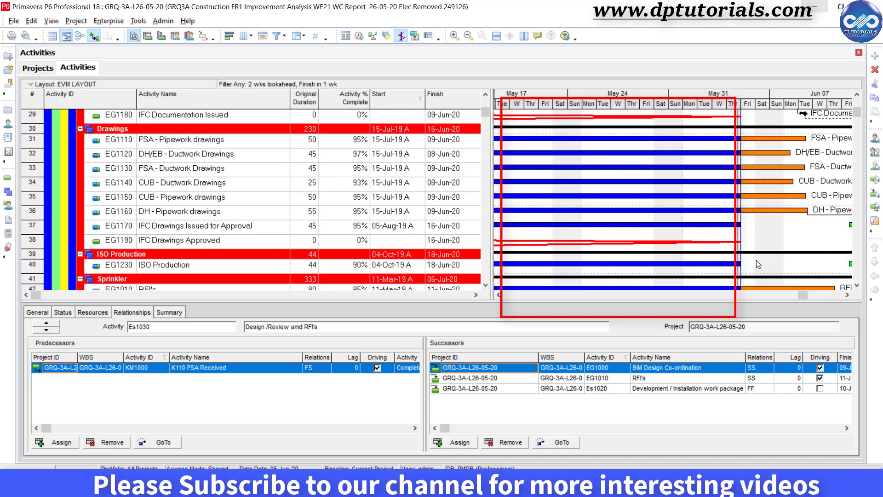
Move the Gantt timescale about two weeks later and scroll down reviewing the coloured bars
{"action": "left_click", "coordinate": [847, 295]}
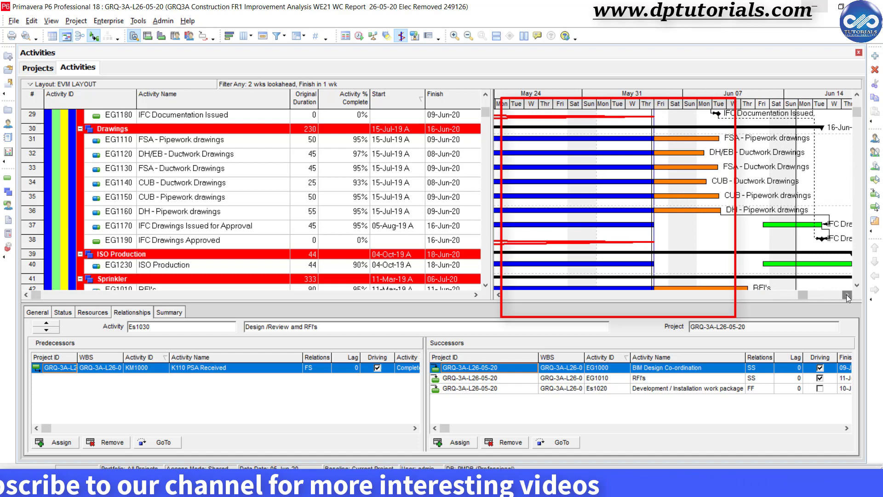
{"action": "left_click", "coordinate": [849, 296]}
{"action": "scroll", "coordinate": [623, 205], "scroll_direction": "down", "scroll_amount": 2}
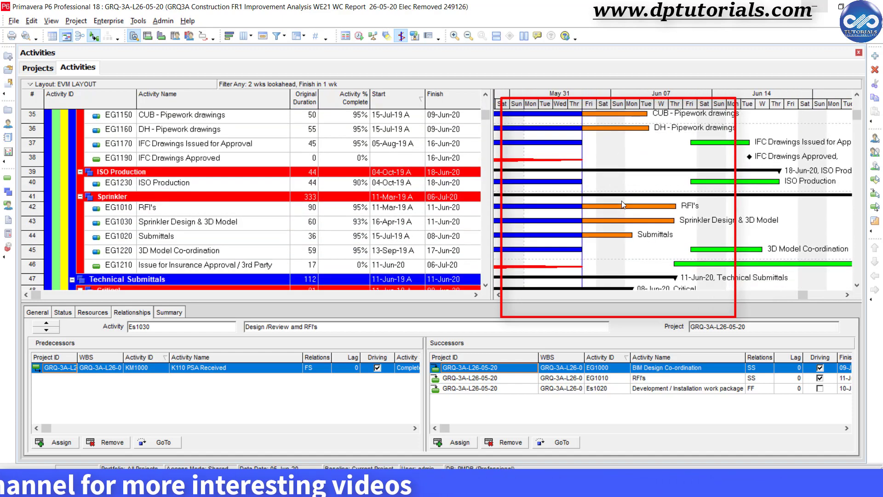
{"action": "scroll", "coordinate": [623, 205], "scroll_direction": "down", "scroll_amount": 8}
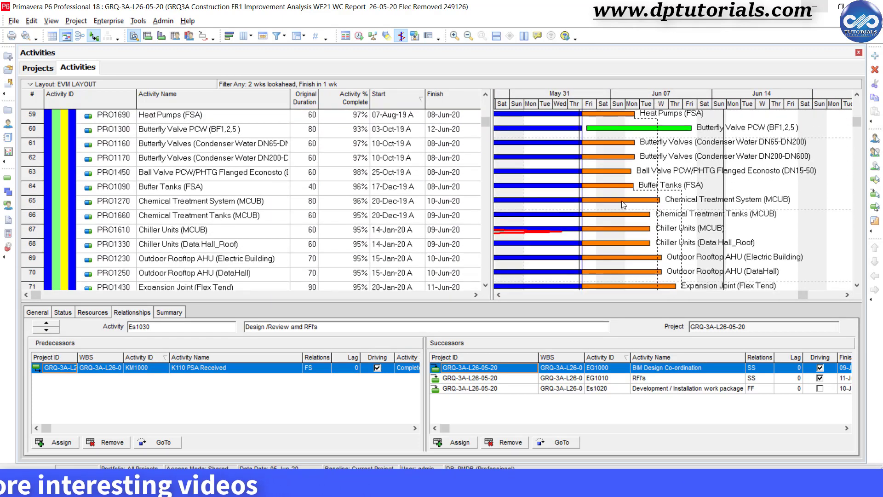
{"action": "scroll", "coordinate": [623, 205], "scroll_direction": "down", "scroll_amount": 9}
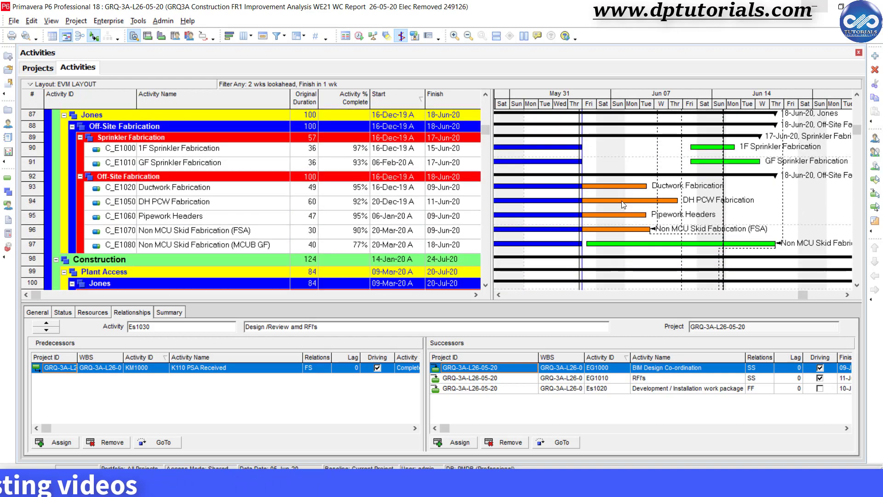
{"action": "scroll", "coordinate": [623, 205], "scroll_direction": "down", "scroll_amount": 9}
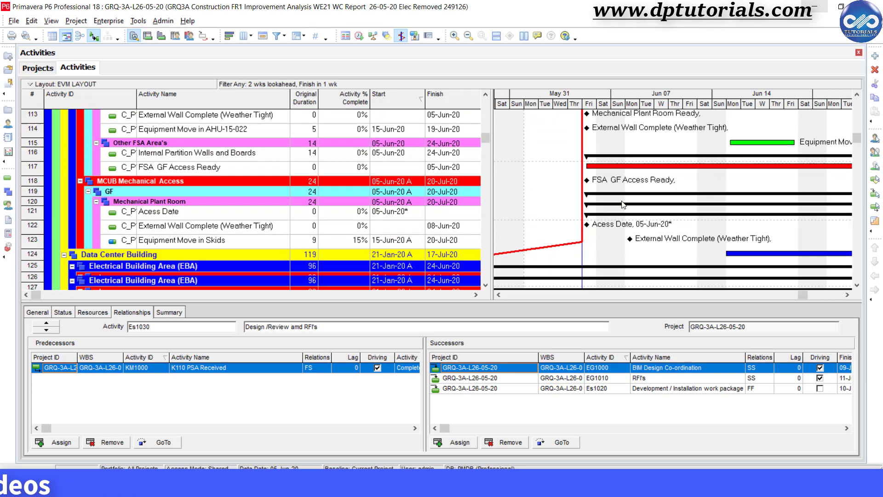
{"action": "scroll", "coordinate": [623, 204], "scroll_direction": "down", "scroll_amount": 8}
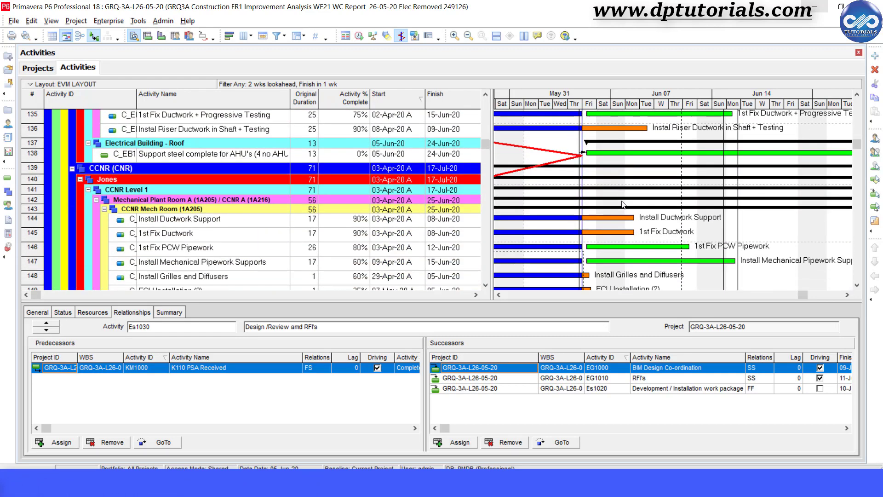
{"action": "scroll", "coordinate": [623, 205], "scroll_direction": "down", "scroll_amount": 8}
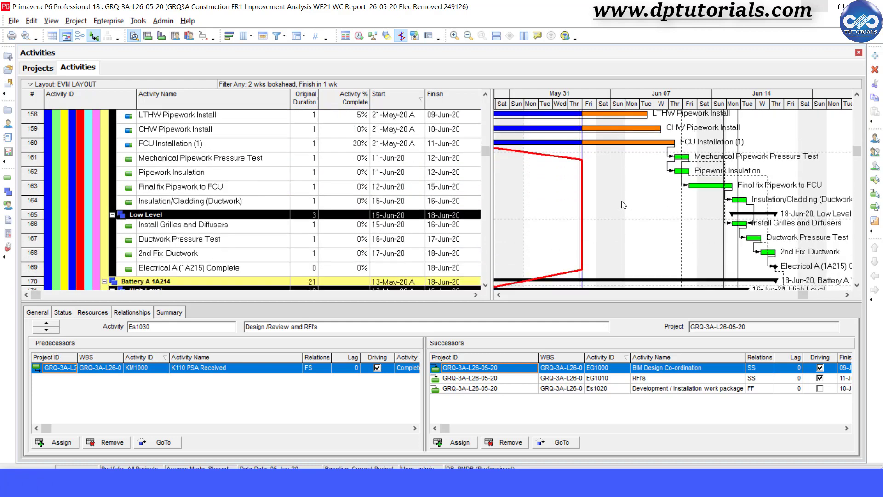
{"action": "scroll", "coordinate": [623, 204], "scroll_direction": "down", "scroll_amount": 4}
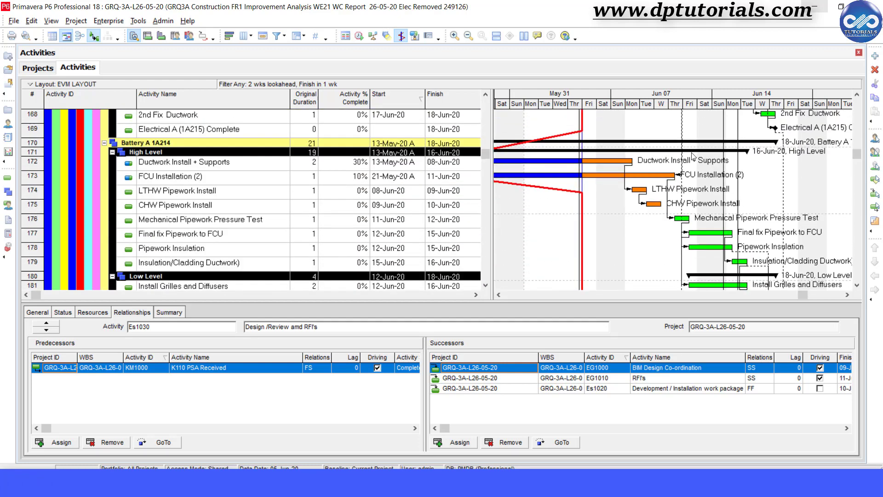